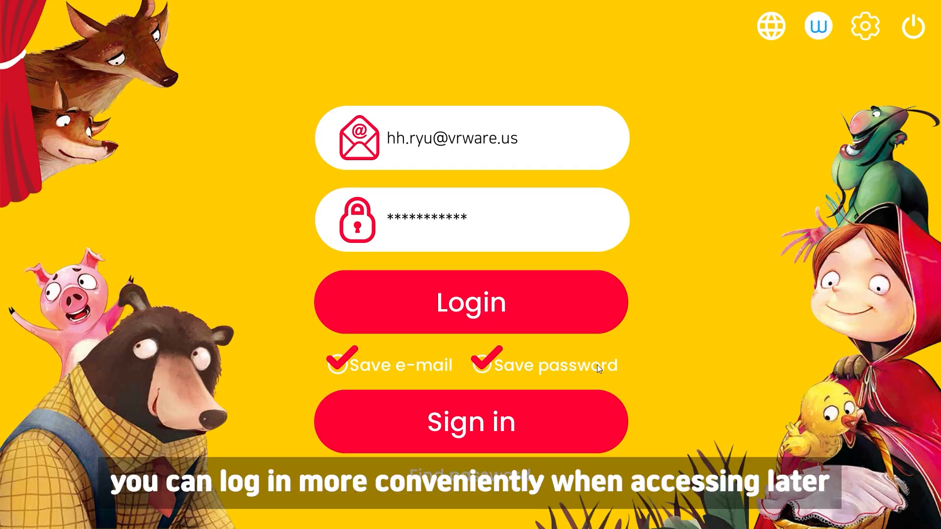
- Log in with the saved account and view the help hints for the four main menu sections
{"action": "left_click", "coordinate": [543, 308]}
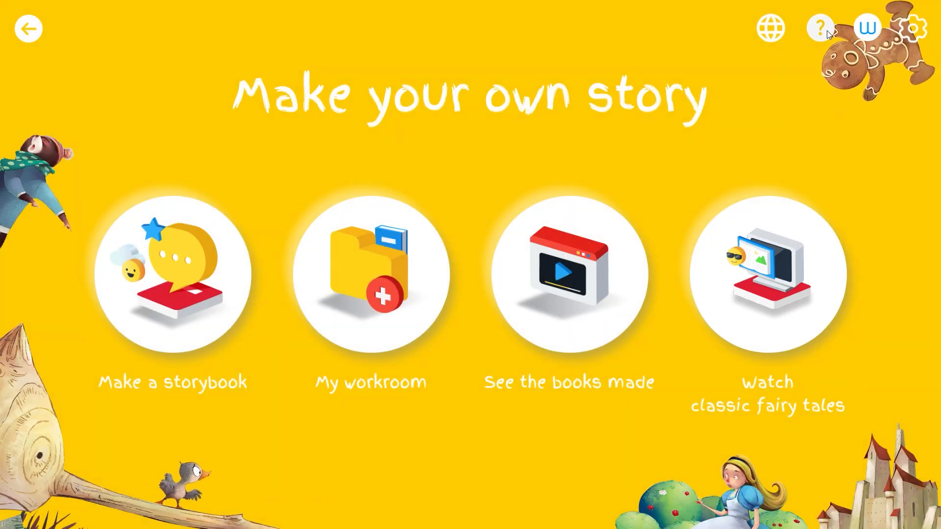
{"action": "left_click", "coordinate": [826, 30]}
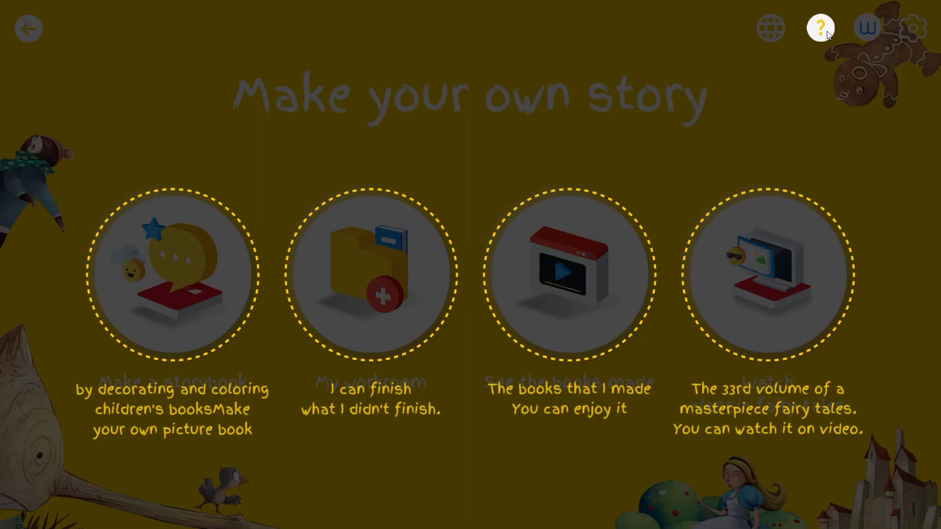
{"action": "left_click", "coordinate": [804, 36]}
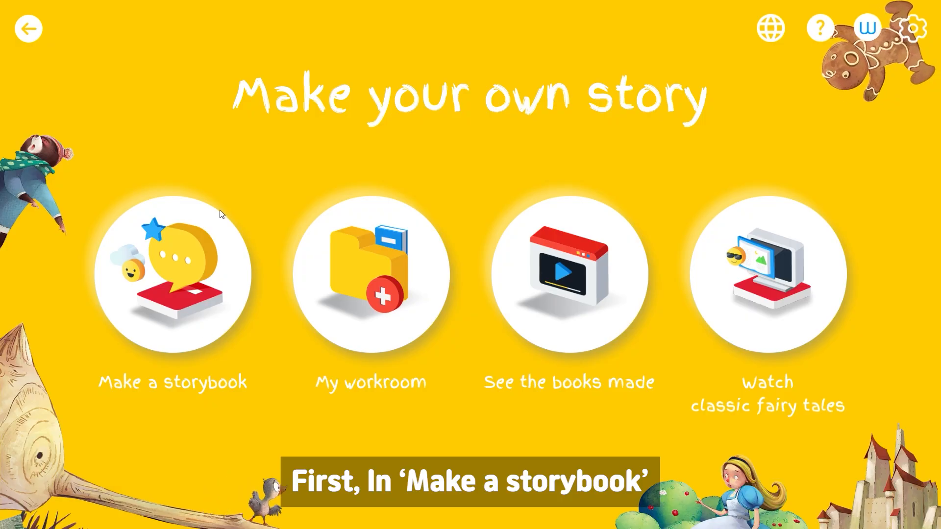
- Open Make a storybook, view the help hints for its three creation modes, and return to the main menu
{"action": "left_click", "coordinate": [210, 254]}
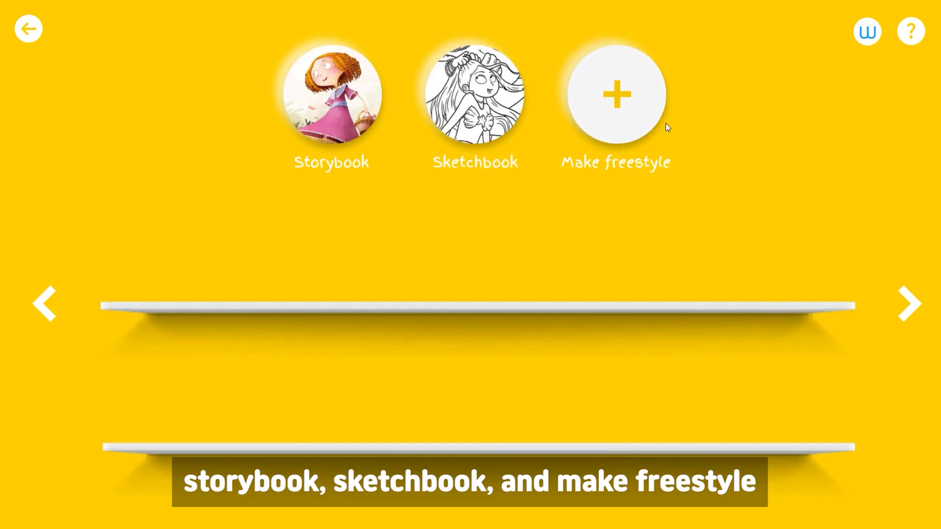
{"action": "left_click", "coordinate": [909, 31]}
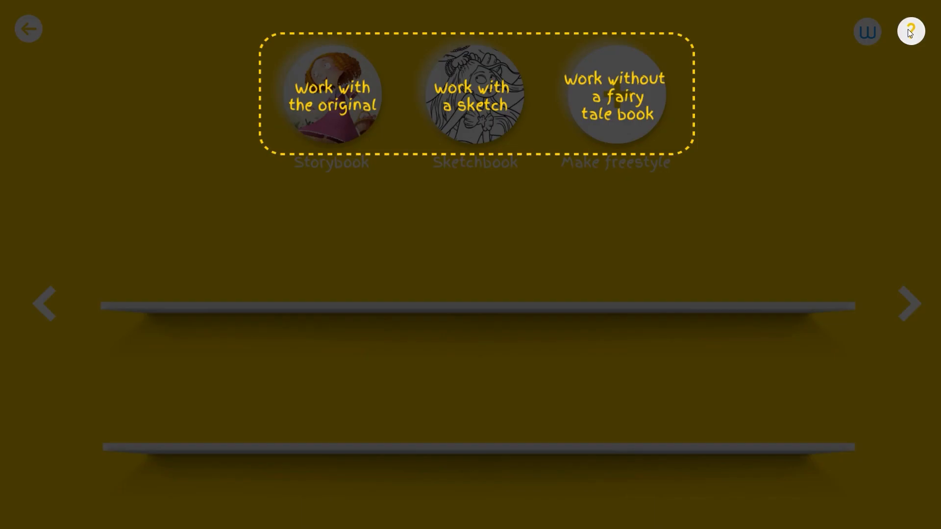
{"action": "left_click", "coordinate": [909, 31]}
{"action": "left_click", "coordinate": [29, 28]}
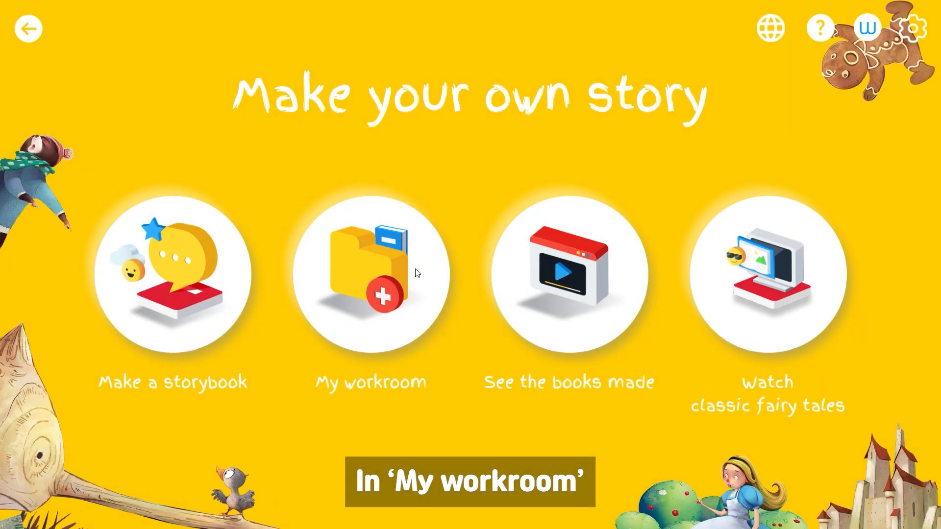
- Open My workroom, bring up the deletion request for saved works, decline it, and return to the main menu
{"action": "left_click", "coordinate": [358, 305]}
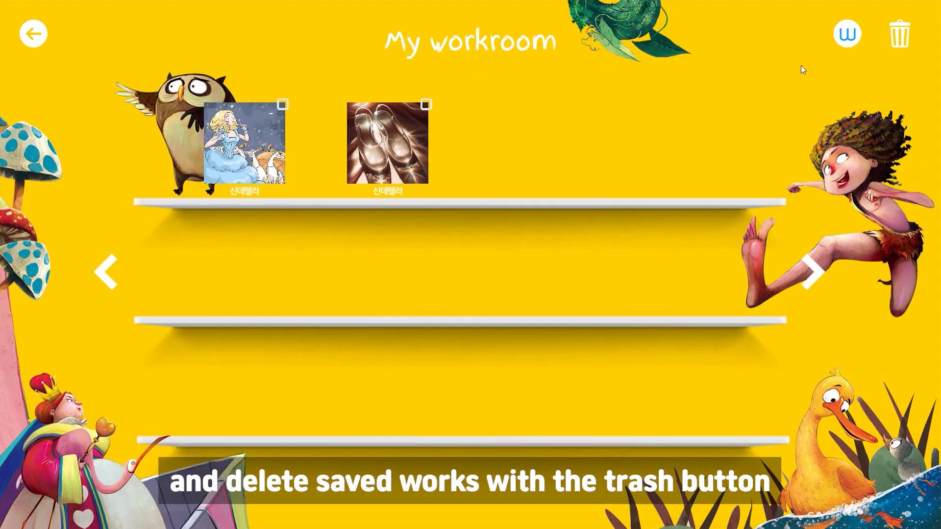
{"action": "left_click", "coordinate": [901, 32]}
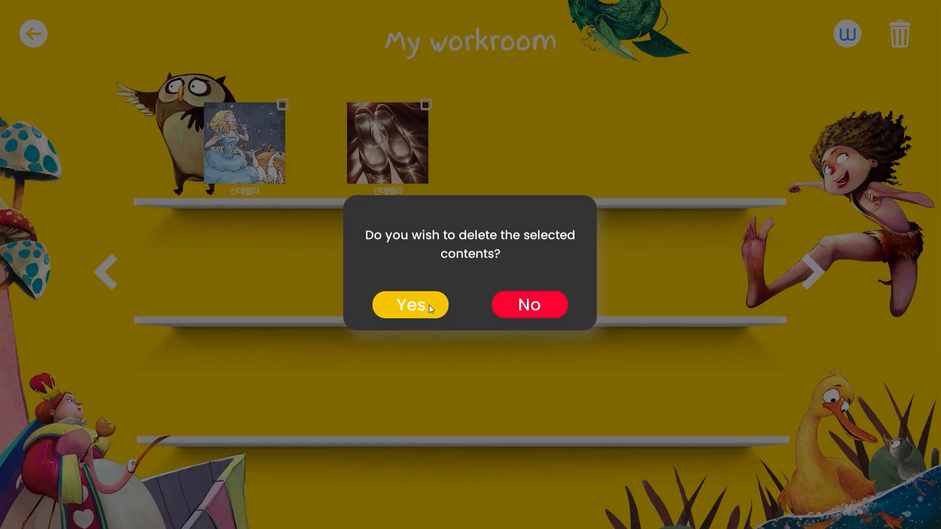
{"action": "left_click", "coordinate": [510, 305]}
{"action": "left_click", "coordinate": [34, 33]}
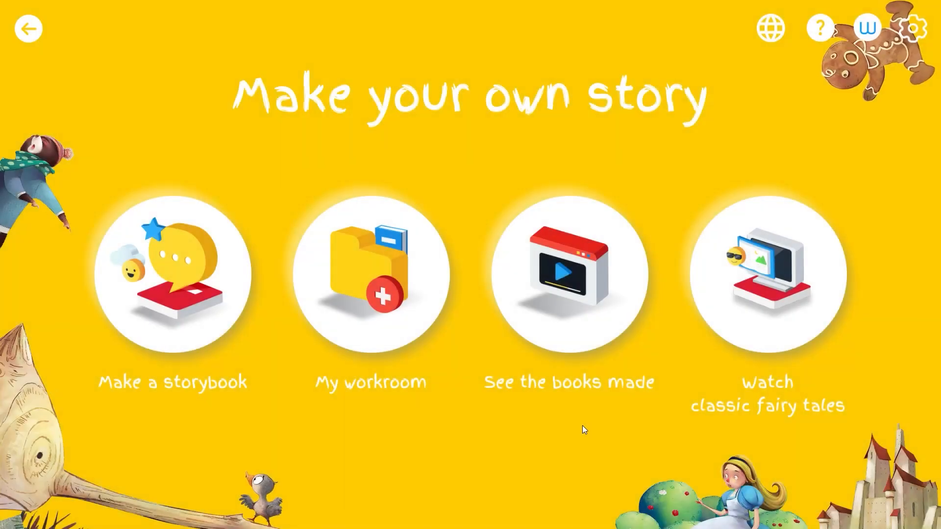
- Open See the books made, view its help hint about sending works to the workroom, and return to the main menu
{"action": "left_click", "coordinate": [520, 322]}
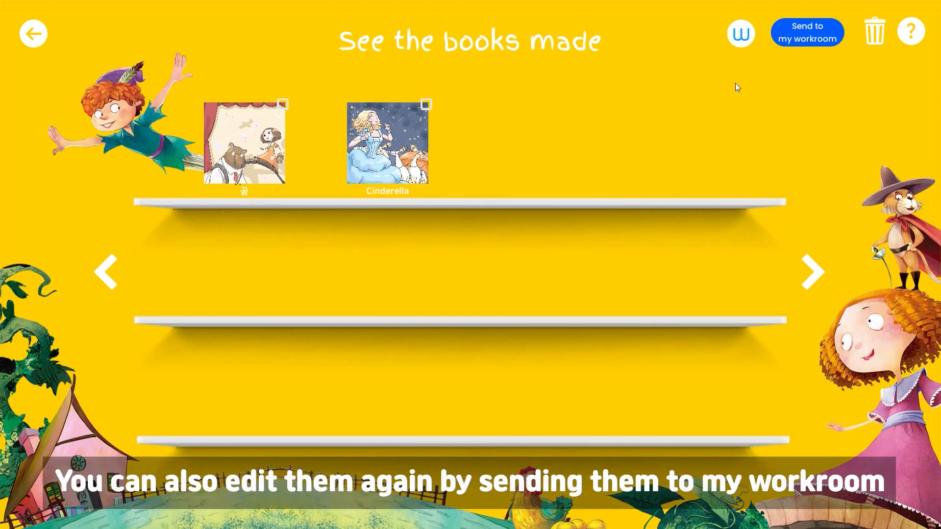
{"action": "left_click", "coordinate": [911, 31]}
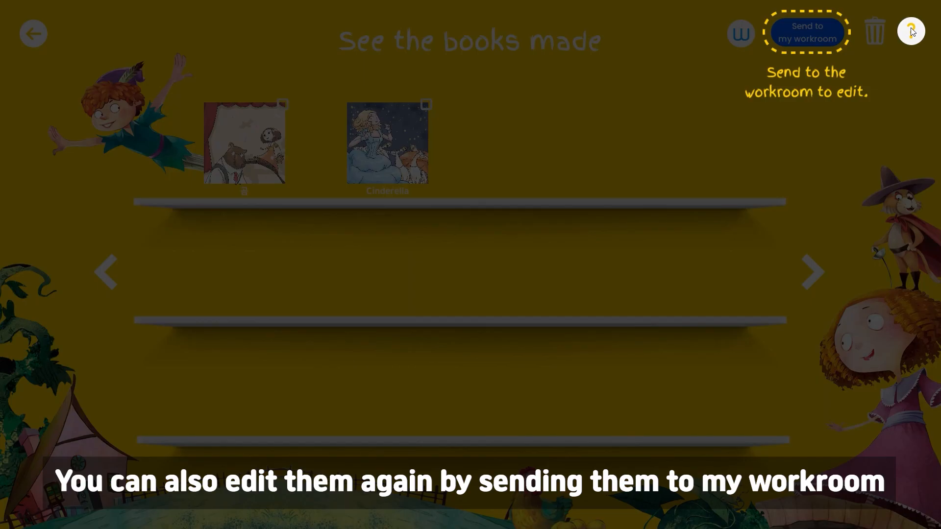
{"action": "left_click", "coordinate": [910, 32]}
{"action": "left_click", "coordinate": [40, 37]}
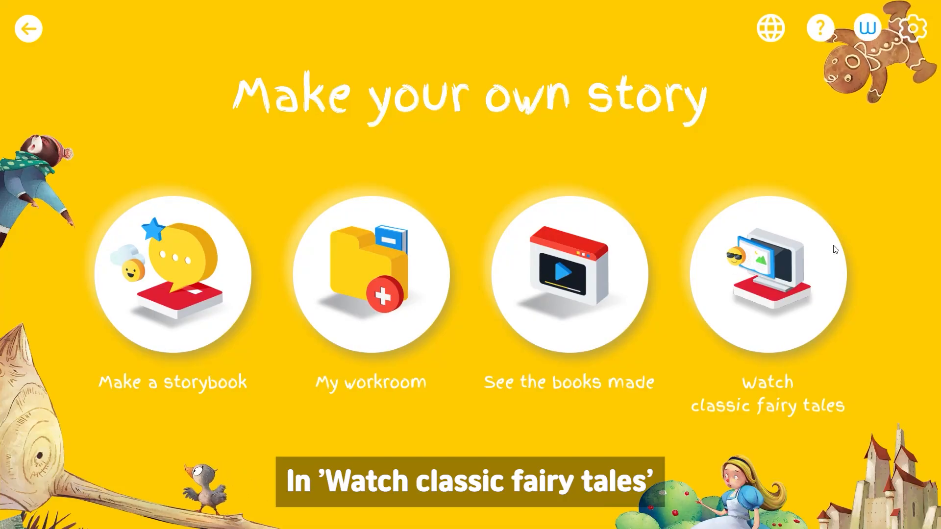
- Browse the classic fairy tales collection through to its last page and return to the main menu
{"action": "left_click", "coordinate": [783, 278]}
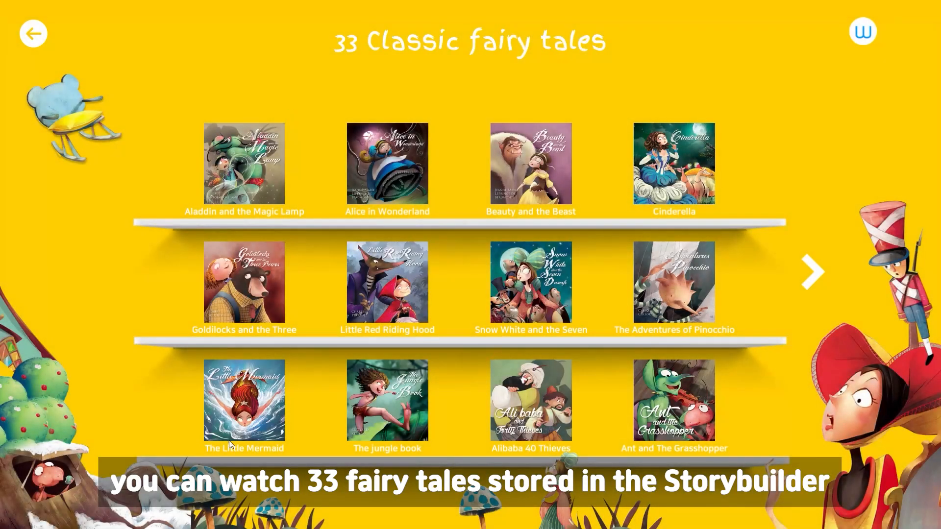
{"action": "left_click", "coordinate": [813, 274]}
{"action": "left_click", "coordinate": [813, 273]}
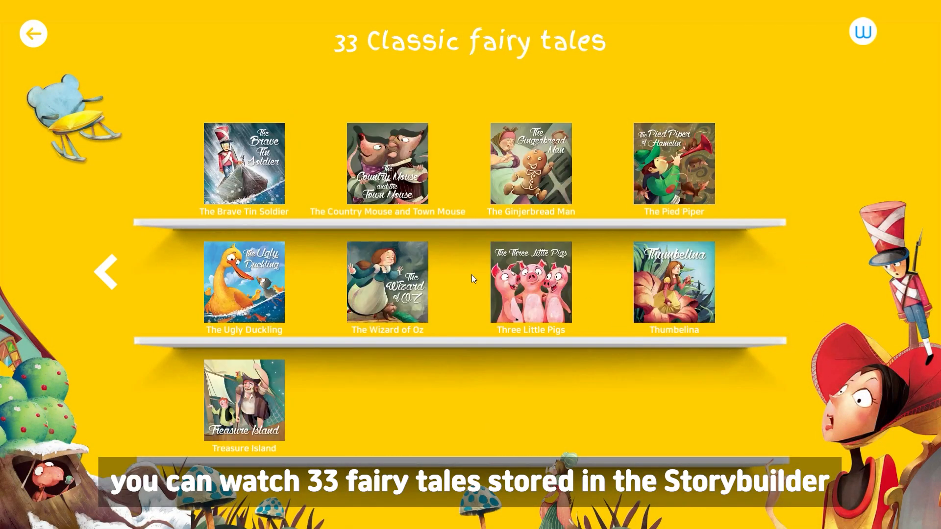
{"action": "left_click", "coordinate": [33, 33]}
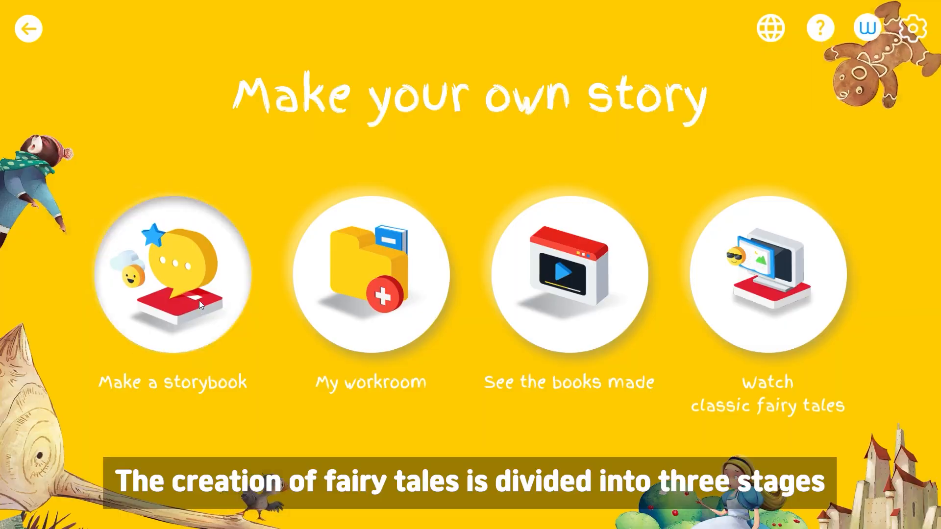
- Start a new storybook in Sketchbook mode using the Cinderella sketches, after checking the help hints for the creation modes
{"action": "left_click", "coordinate": [199, 301]}
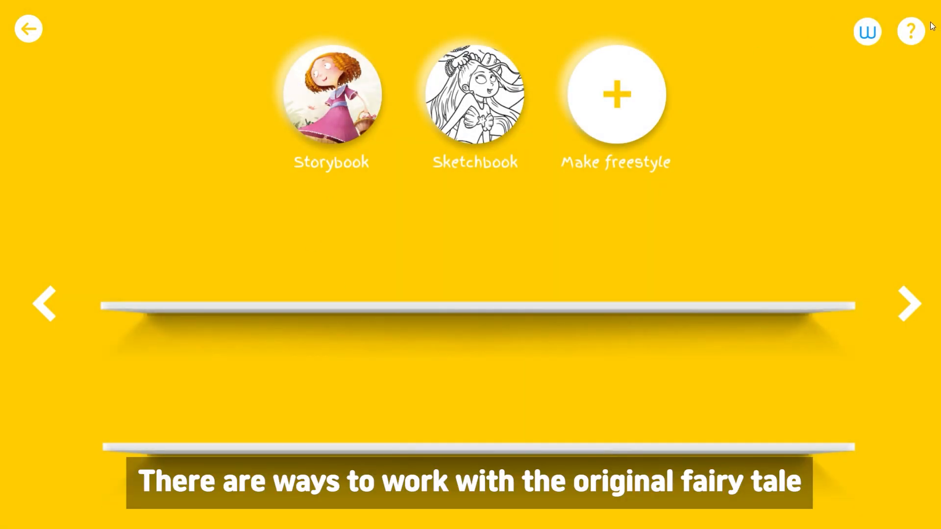
{"action": "left_click", "coordinate": [911, 31]}
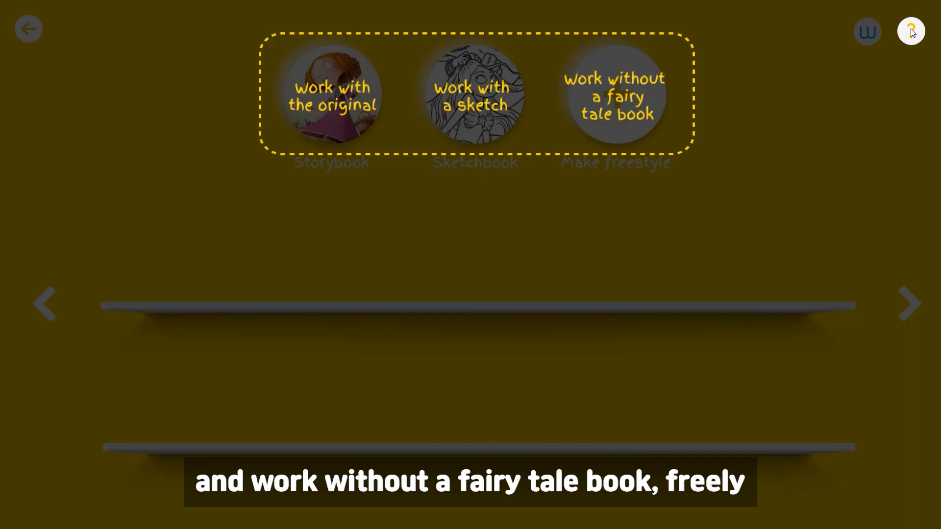
{"action": "left_click", "coordinate": [910, 29]}
{"action": "left_click", "coordinate": [502, 61]}
{"action": "left_click", "coordinate": [325, 402]}
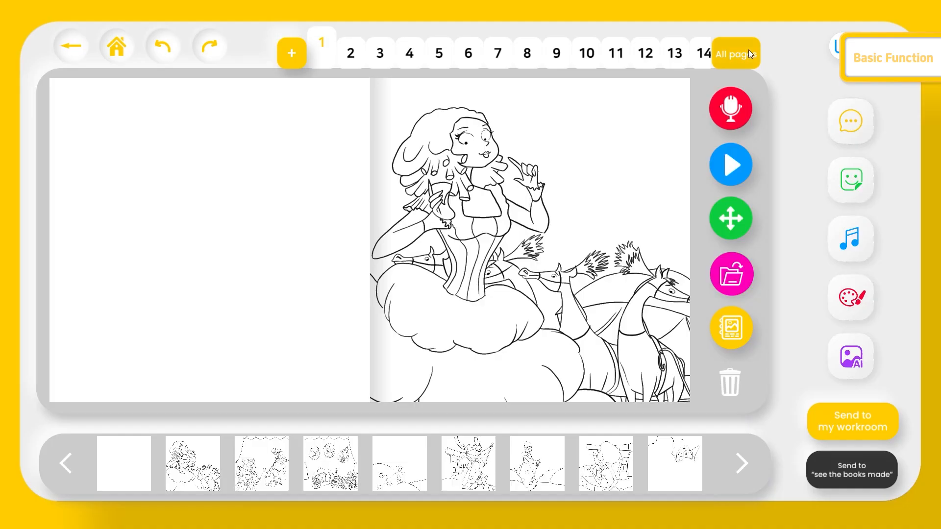
- Use the overview of all pages to jump to page 8 and to delete the book's last page
{"action": "left_click", "coordinate": [745, 51]}
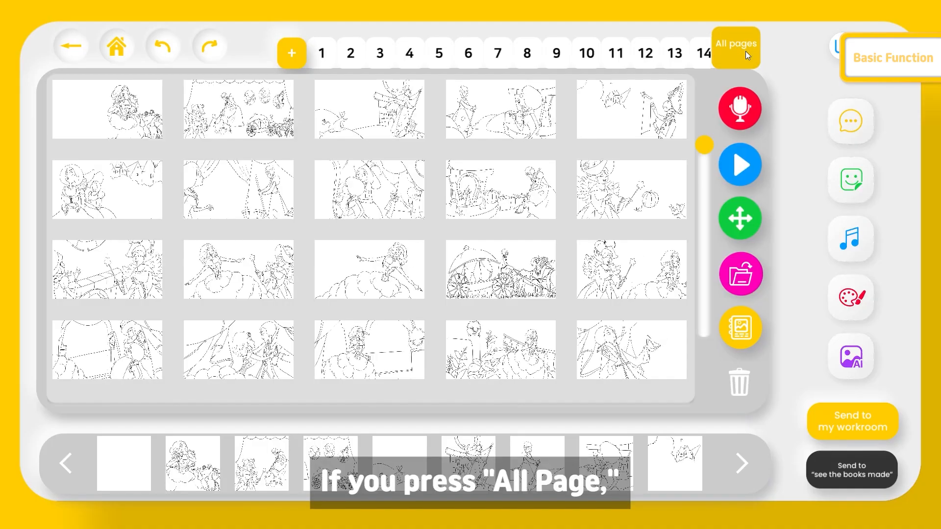
{"action": "left_click", "coordinate": [356, 197]}
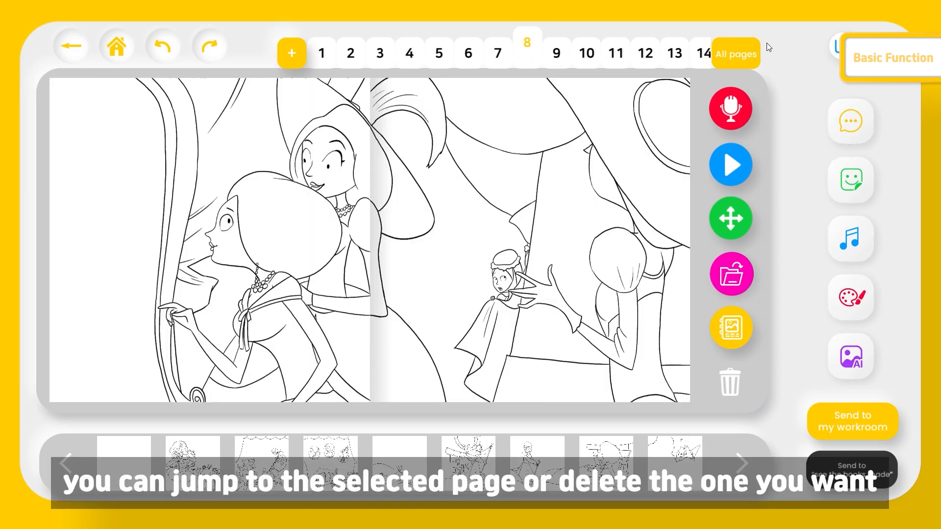
{"action": "left_click", "coordinate": [730, 51]}
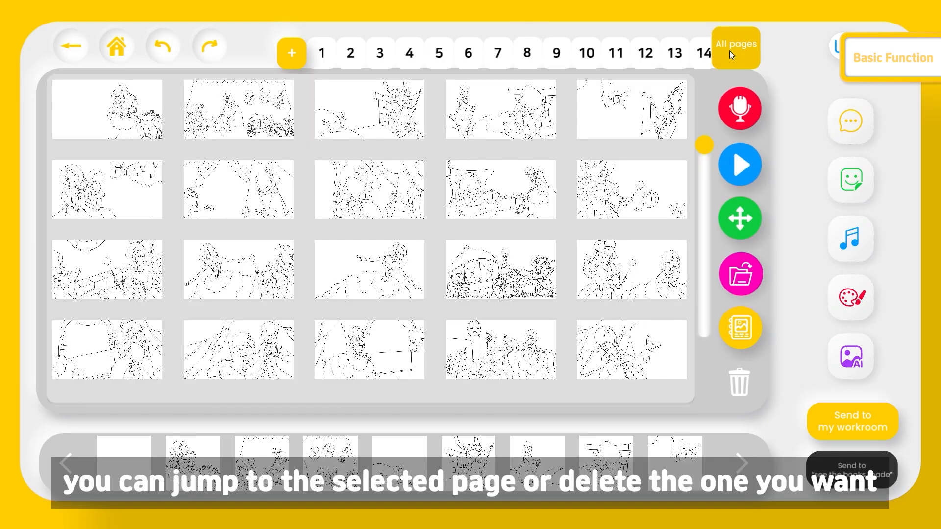
{"action": "left_click", "coordinate": [731, 382]}
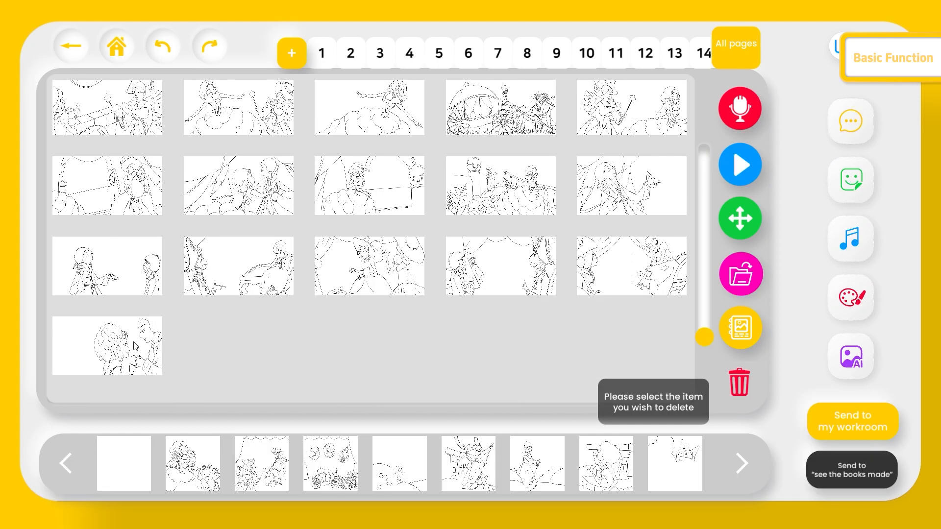
{"action": "left_click", "coordinate": [128, 356]}
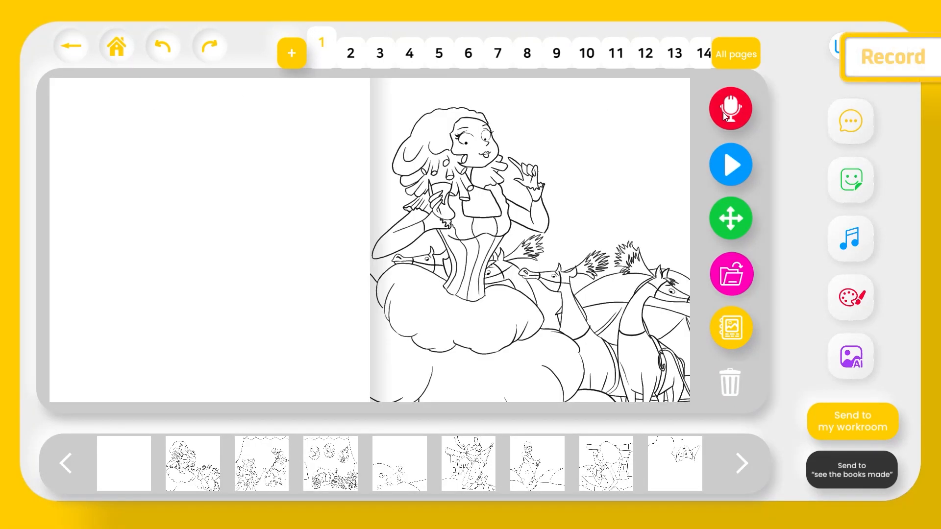
- Record a voice narration on page 1, stop the recording, and play it back
{"action": "left_click", "coordinate": [723, 114]}
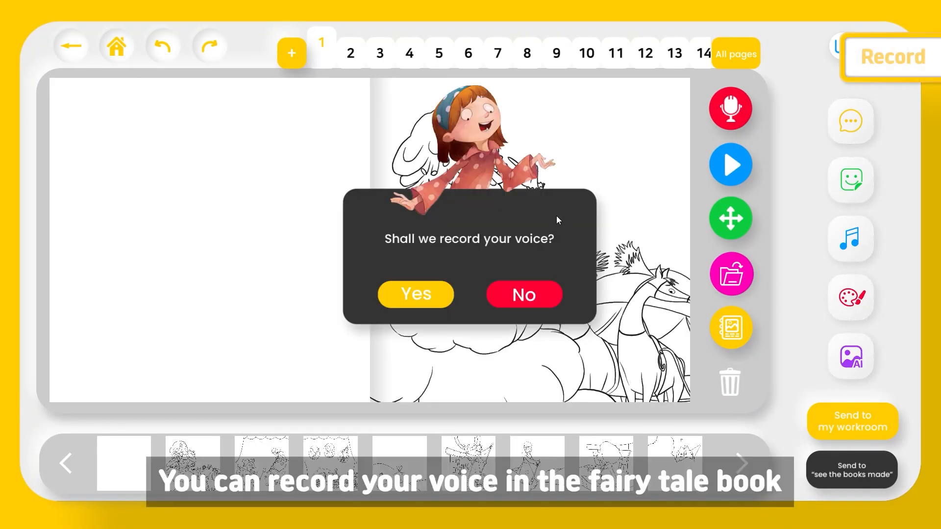
{"action": "left_click", "coordinate": [426, 296]}
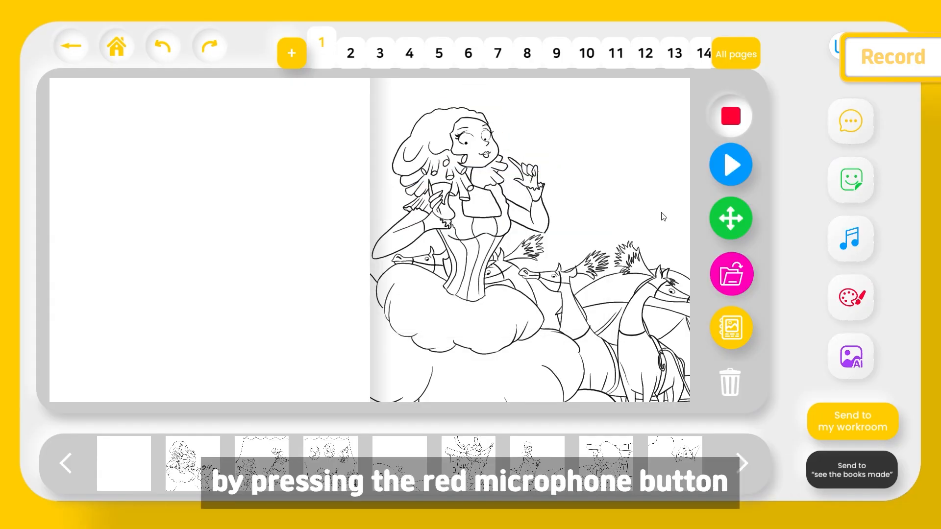
{"action": "left_click", "coordinate": [735, 123]}
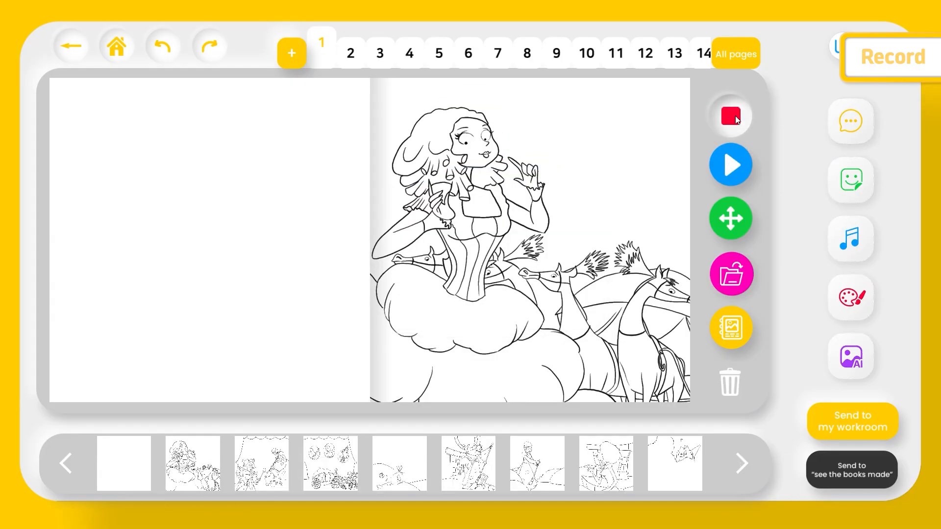
{"action": "left_click", "coordinate": [472, 293]}
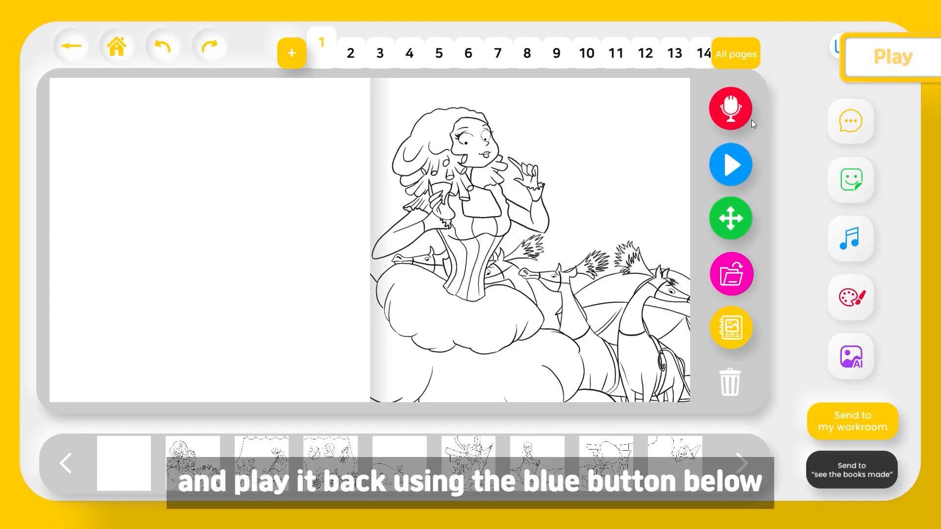
{"action": "left_click", "coordinate": [741, 169]}
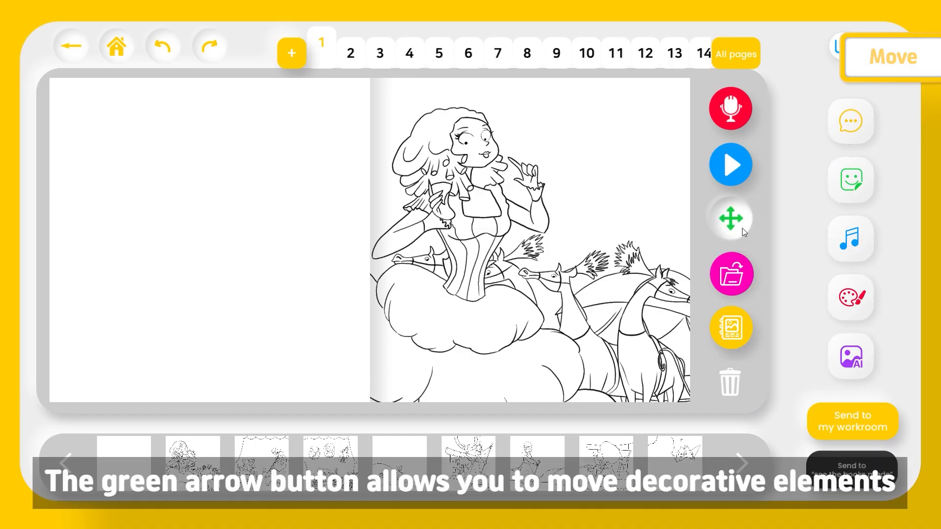
- Add the light orange oval speech bubble to page 1 and move it right onto the woman's figure
{"action": "left_click", "coordinate": [853, 125]}
{"action": "left_click", "coordinate": [670, 122]}
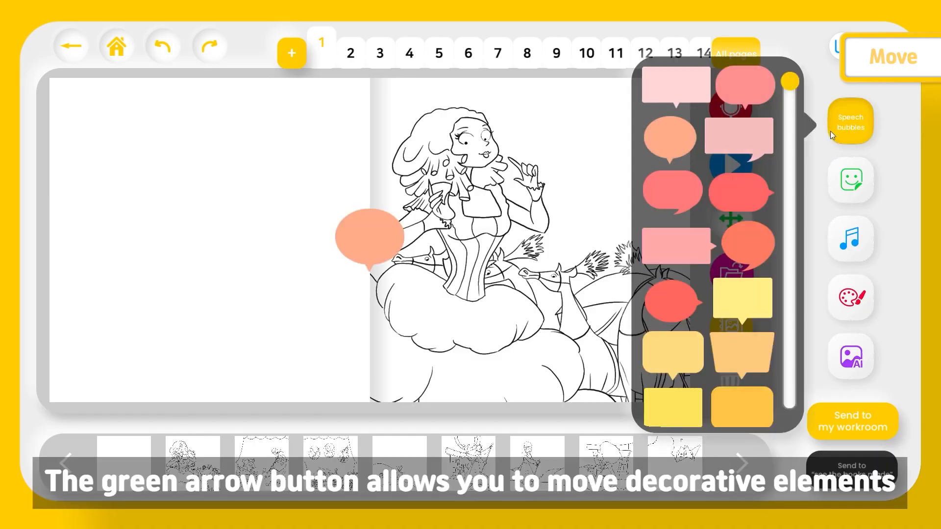
{"action": "left_click", "coordinate": [830, 131]}
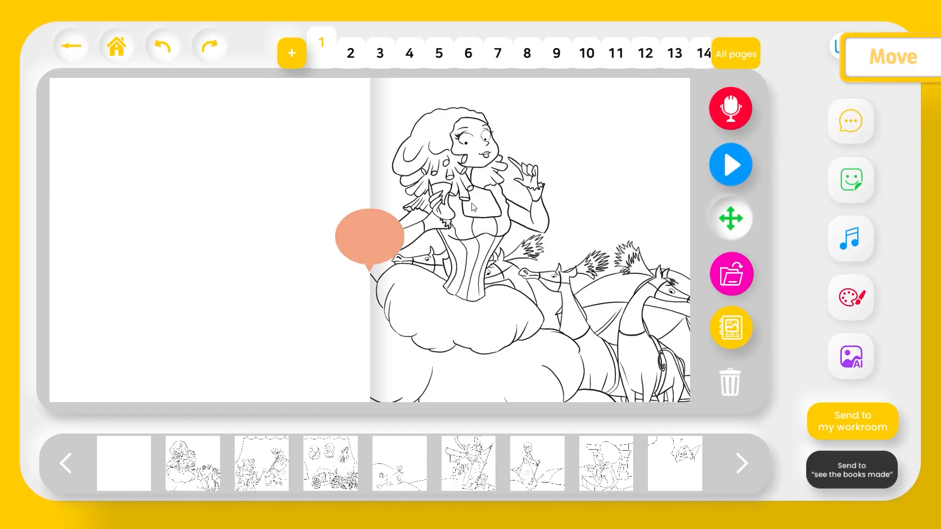
{"action": "left_click_drag", "start_coordinate": [374, 234], "coordinate": [458, 242]}
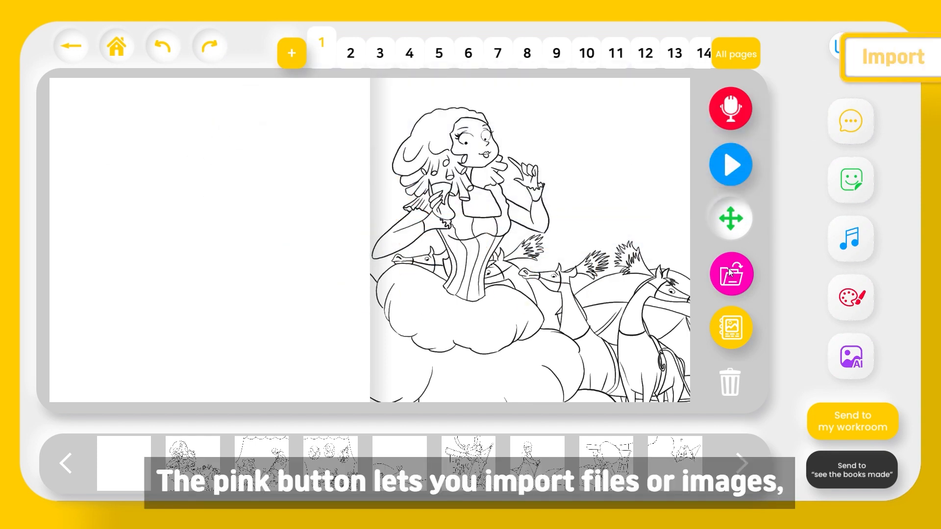
- Import the image 캡처.PNG from the 스토리빌더 folder on the desktop into page 1
{"action": "left_click", "coordinate": [730, 273]}
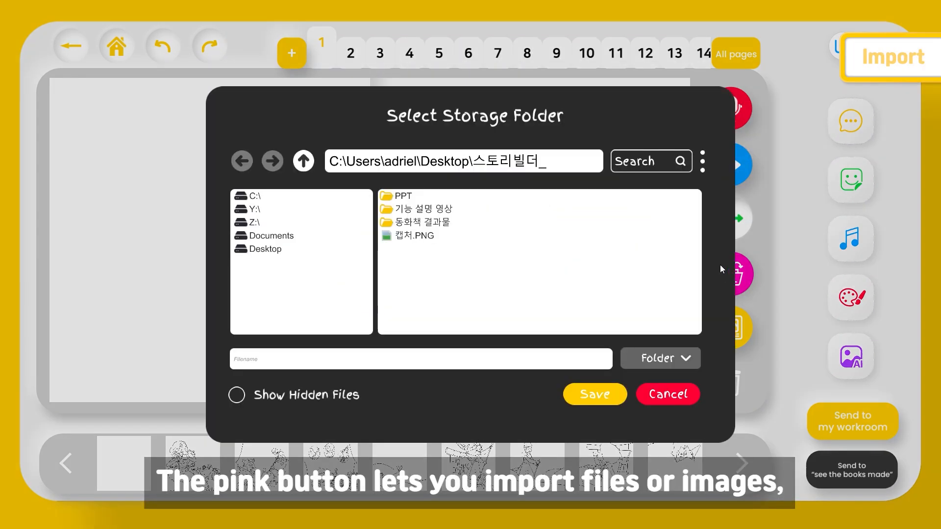
{"action": "left_click", "coordinate": [441, 237]}
{"action": "left_click", "coordinate": [595, 395]}
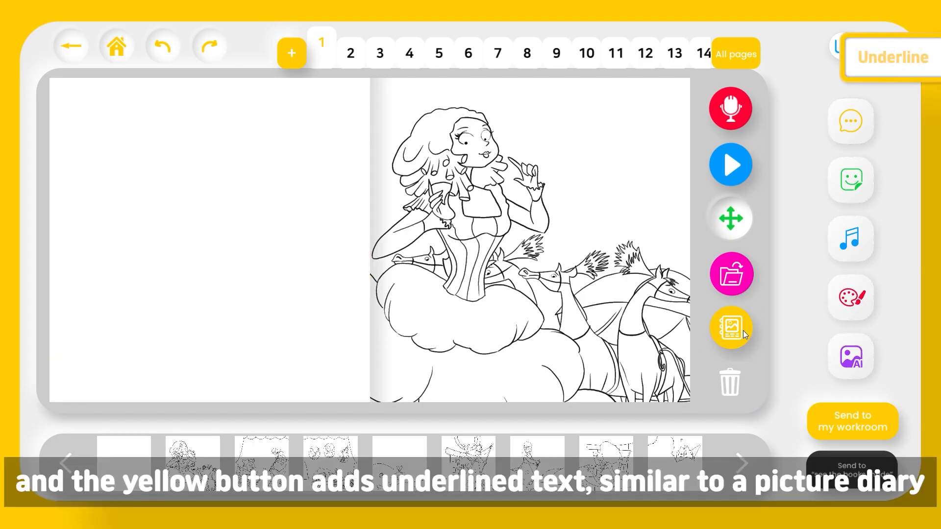
- Apply underlined picture-diary writing lines to both the right and left halves of page 1
{"action": "left_click", "coordinate": [740, 335]}
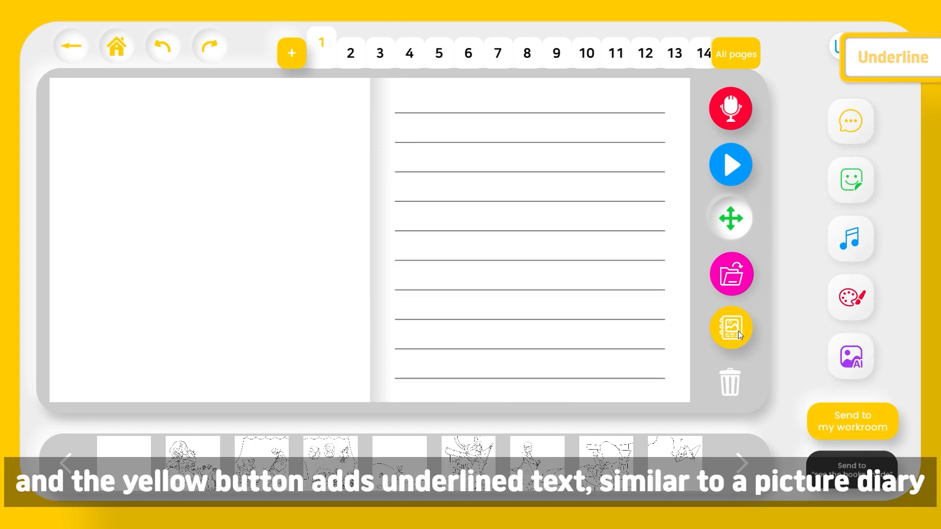
{"action": "left_click", "coordinate": [738, 331]}
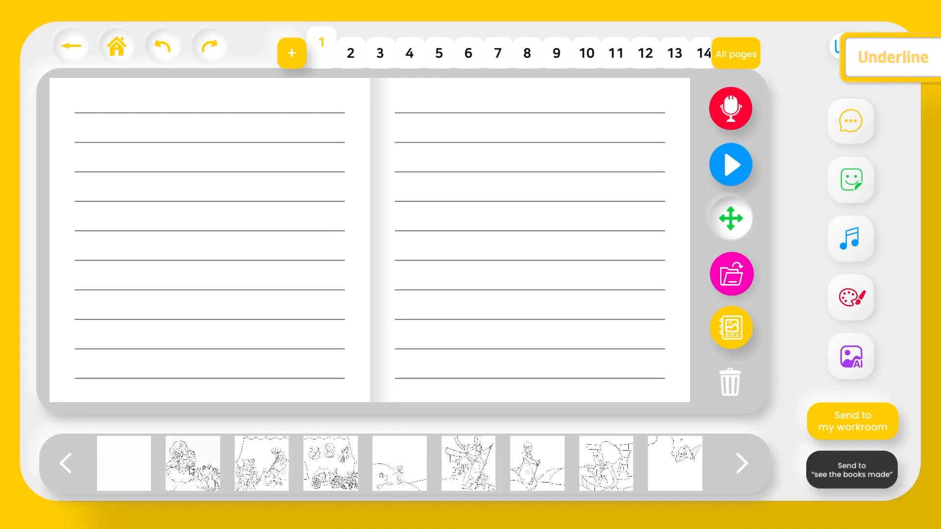
- Show the drawing of the woman and horses on page 1 and place a white oval speech bubble beside her head
{"action": "left_click", "coordinate": [192, 463]}
{"action": "left_click", "coordinate": [145, 480]}
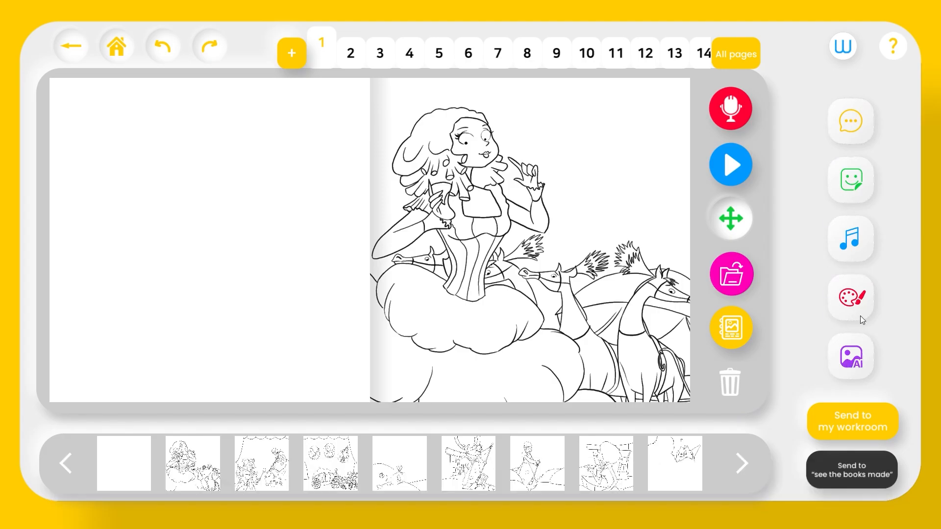
{"action": "left_click", "coordinate": [862, 110]}
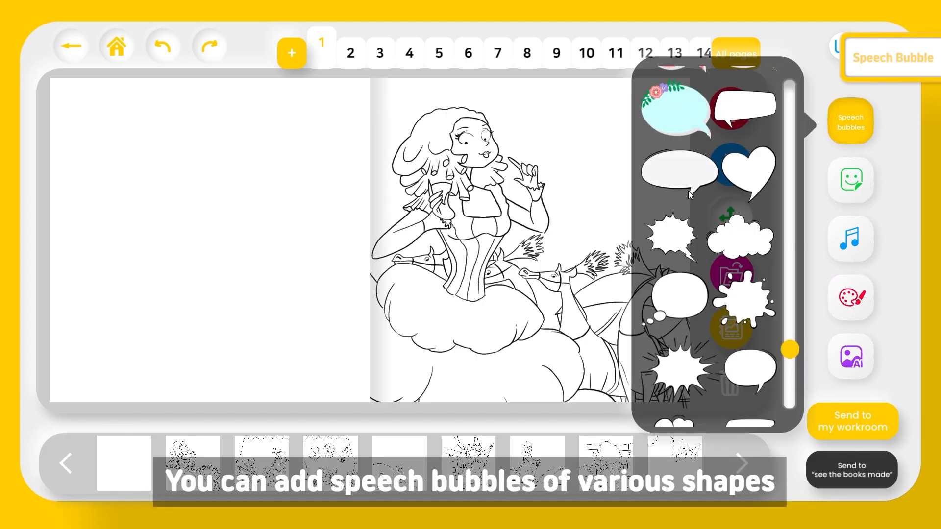
{"action": "left_click_drag", "start_coordinate": [688, 191], "coordinate": [568, 139]}
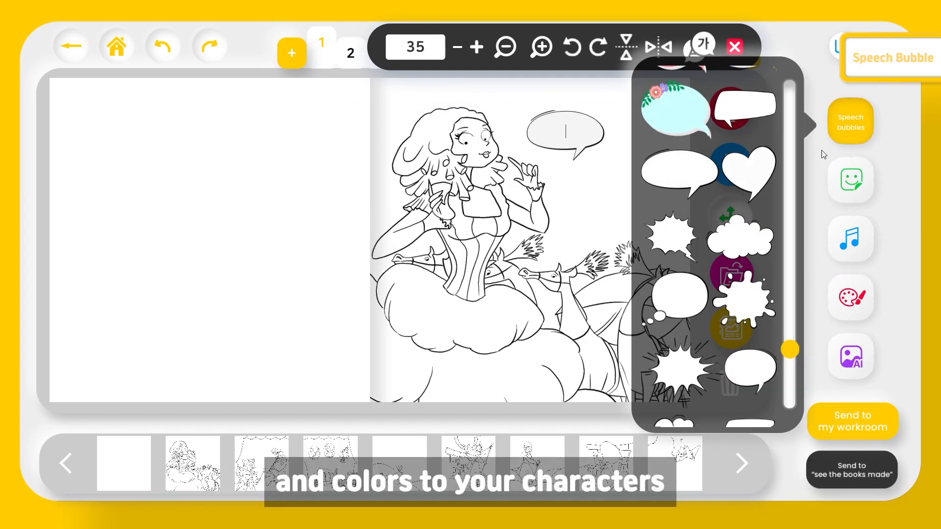
- Enter the text "Hello~" in the white oval speech bubble
{"action": "left_click", "coordinate": [815, 131]}
{"action": "left_click", "coordinate": [569, 131]}
{"action": "type", "text": "Hel"}
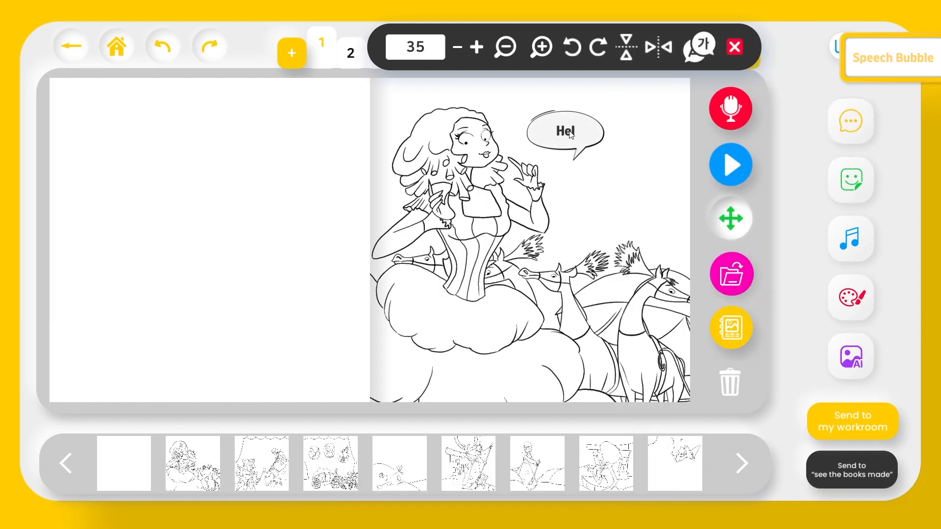
{"action": "type", "text": "lo~"}
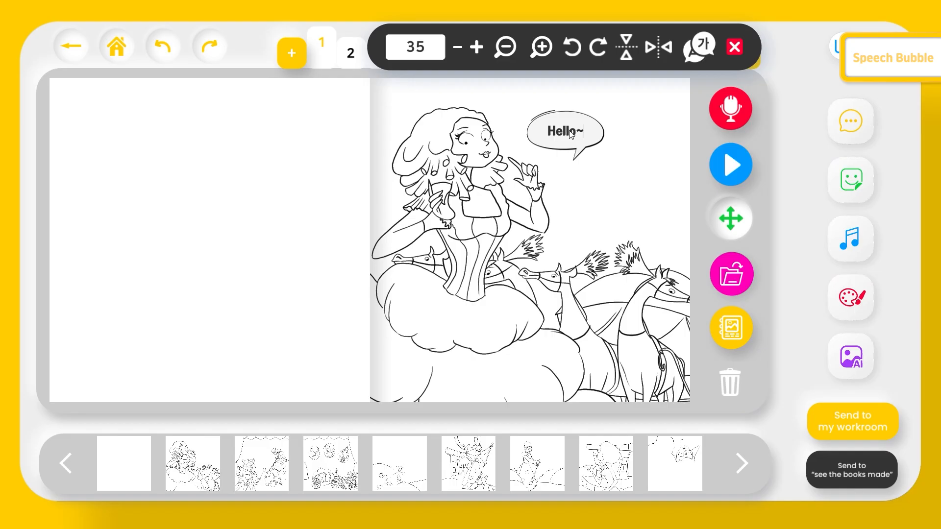
- Enlarge the Hello~ speech bubble by two steps and set its text size to 38
{"action": "left_click", "coordinate": [539, 49]}
{"action": "left_click", "coordinate": [539, 49]}
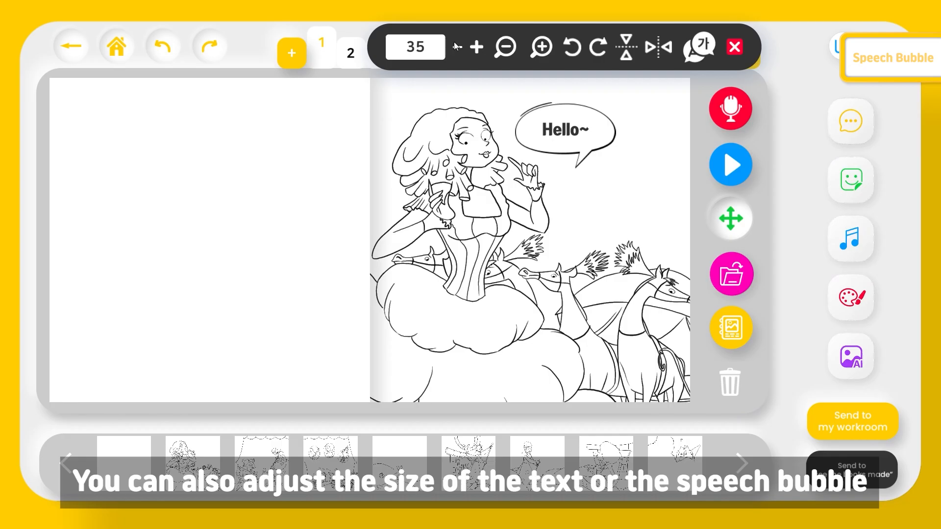
{"action": "left_click", "coordinate": [474, 47]}
{"action": "left_click", "coordinate": [475, 47]}
{"action": "left_click", "coordinate": [475, 47]}
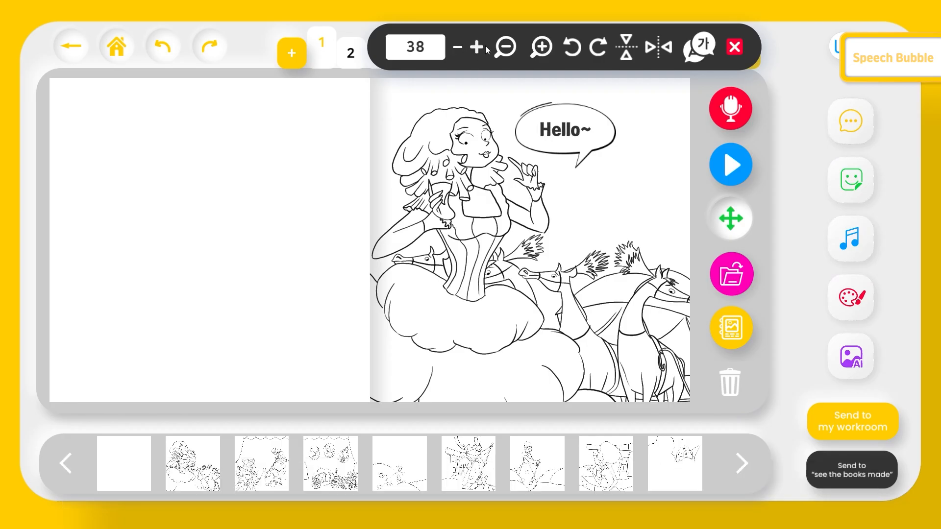
- Try rotating the Hello~ speech bubble and flipping it vertically and horizontally, restoring its original orientation before leaving move mode
{"action": "left_click", "coordinate": [596, 48]}
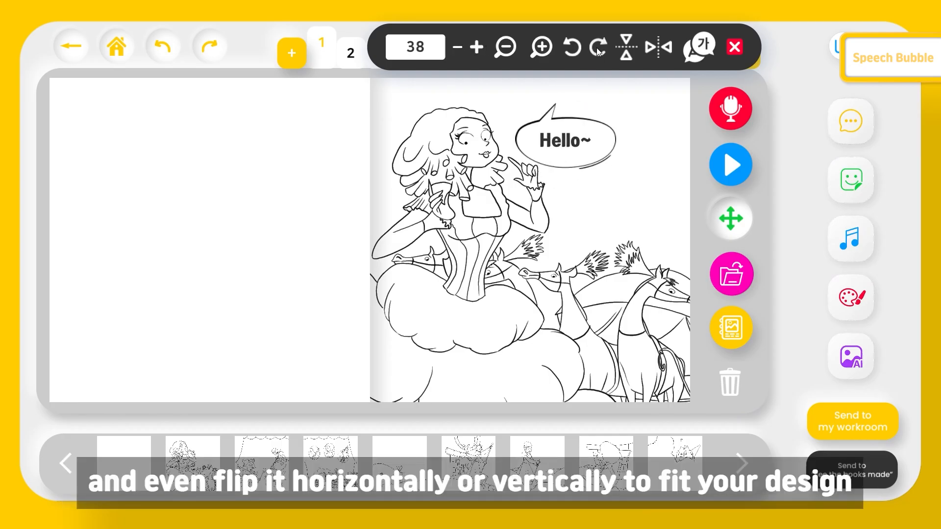
{"action": "left_click", "coordinate": [626, 49]}
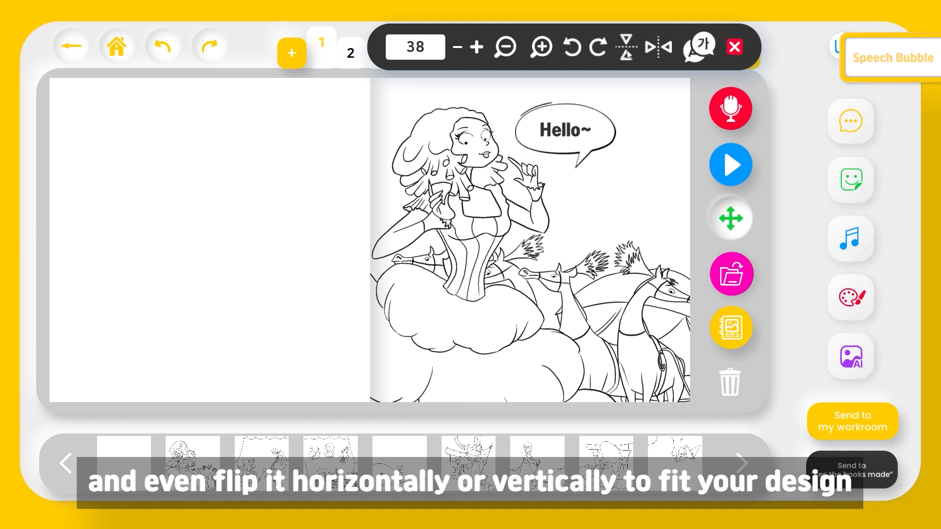
{"action": "left_click", "coordinate": [661, 52]}
{"action": "left_click", "coordinate": [662, 52]}
{"action": "left_click", "coordinate": [661, 52]}
{"action": "left_click", "coordinate": [661, 52]}
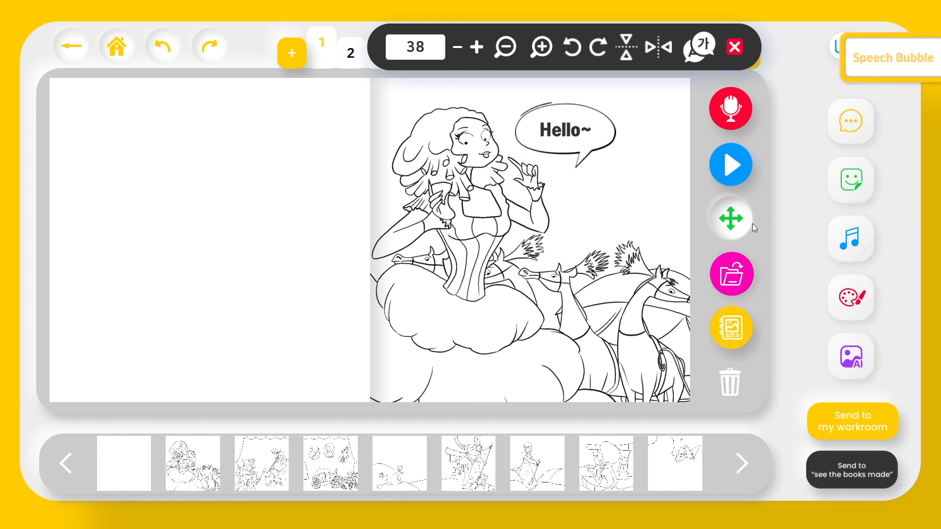
{"action": "left_click", "coordinate": [737, 223]}
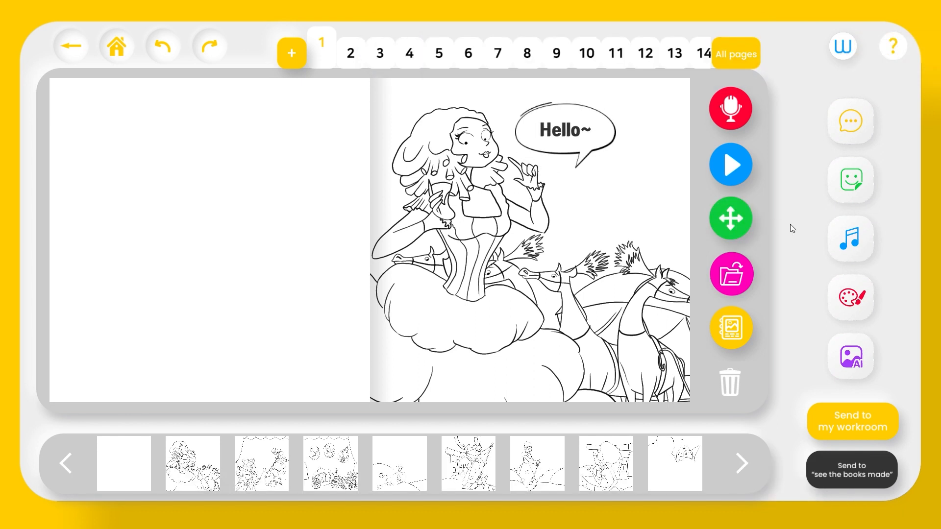
- Add the crescent moon, rainbow shooting star and star stickers from the Weather category to page 1
{"action": "left_click", "coordinate": [860, 184]}
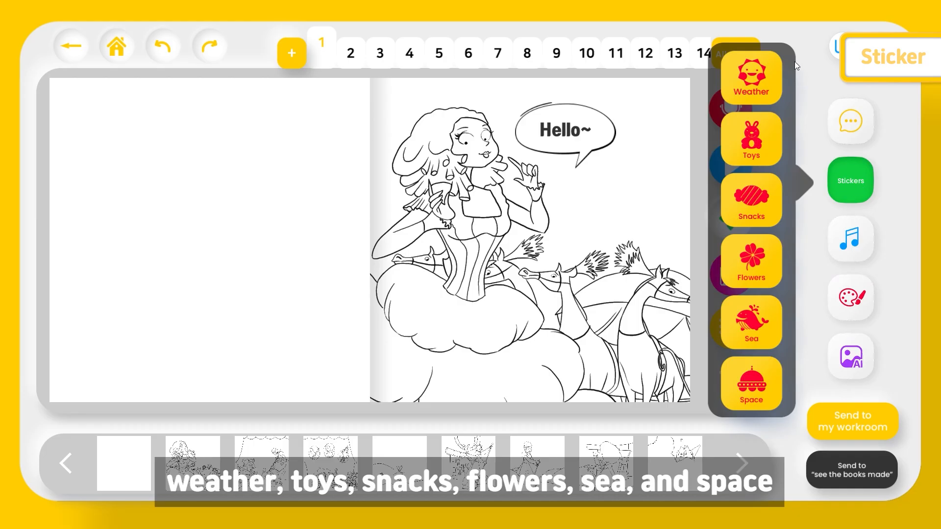
{"action": "left_click", "coordinate": [761, 82]}
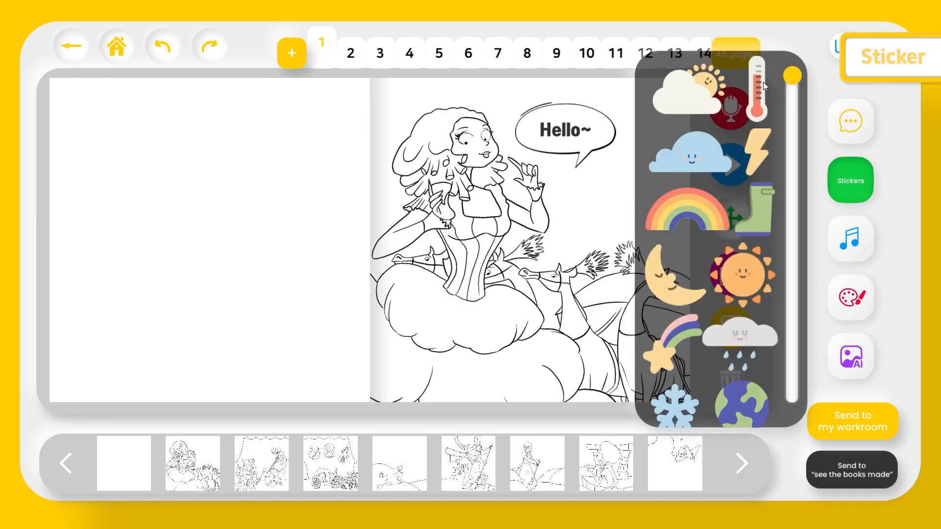
{"action": "left_click", "coordinate": [712, 196]}
{"action": "scroll", "coordinate": [751, 115], "scroll_direction": "down", "scroll_amount": 5}
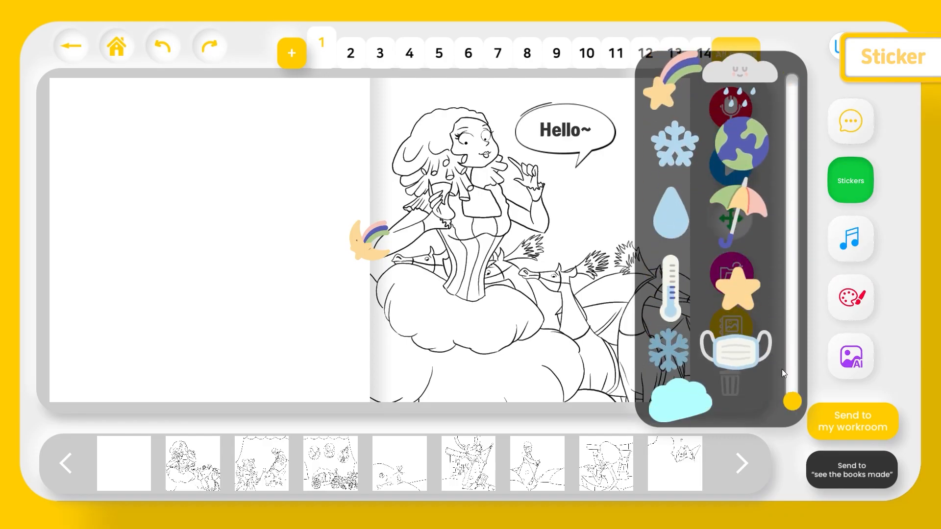
{"action": "left_click", "coordinate": [739, 293]}
- Move a star sticker to the right of the speech bubble, then shrink and rotate it
{"action": "left_click", "coordinate": [660, 162]}
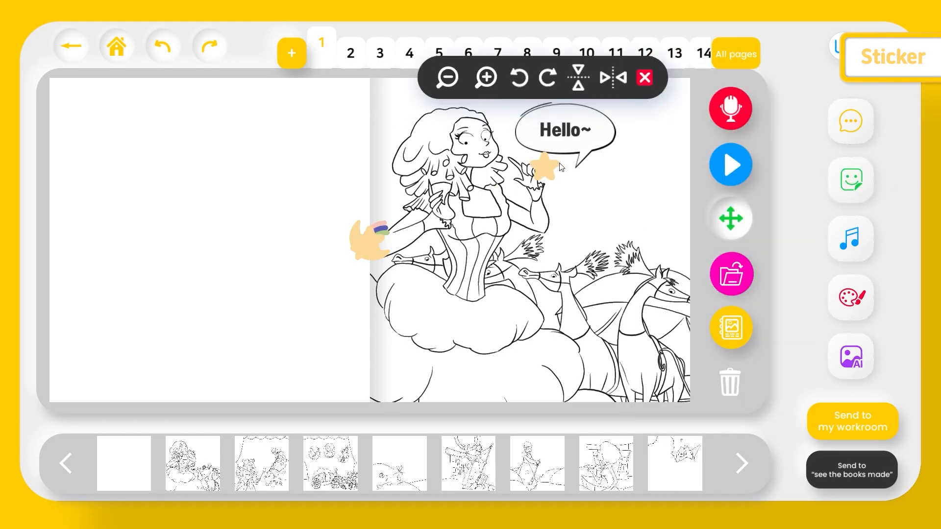
{"action": "left_click", "coordinate": [562, 72]}
{"action": "left_click", "coordinate": [563, 73]}
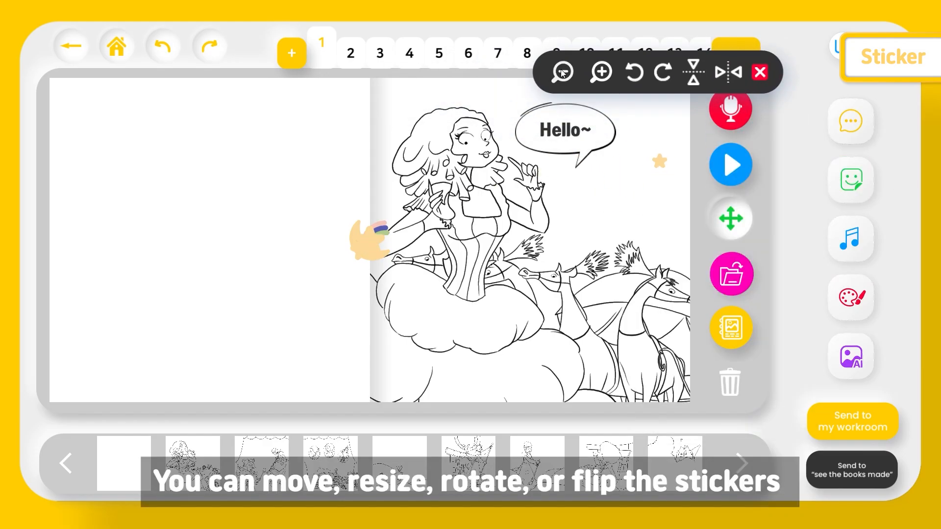
{"action": "left_click", "coordinate": [666, 72]}
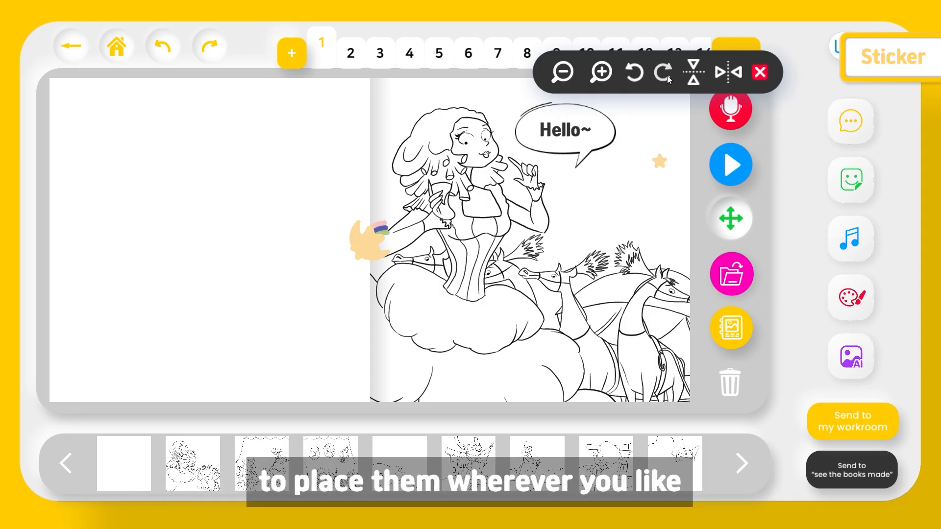
{"action": "left_click", "coordinate": [666, 73]}
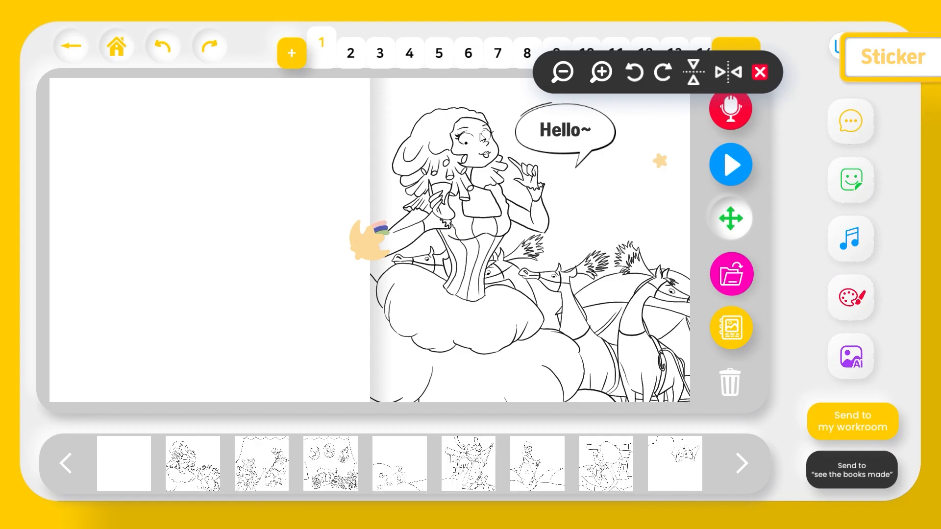
- Move the rainbow shooting star above the speech bubble, and place a smaller star just above the woman's hair on the left
{"action": "left_click_drag", "start_coordinate": [378, 230], "coordinate": [514, 107]}
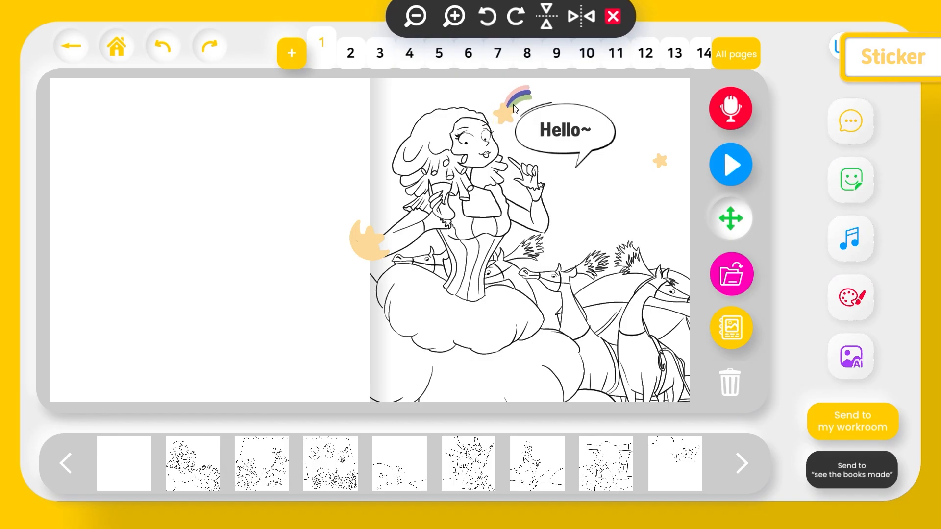
{"action": "left_click_drag", "start_coordinate": [361, 247], "coordinate": [397, 111]}
{"action": "left_click", "coordinate": [307, 17]}
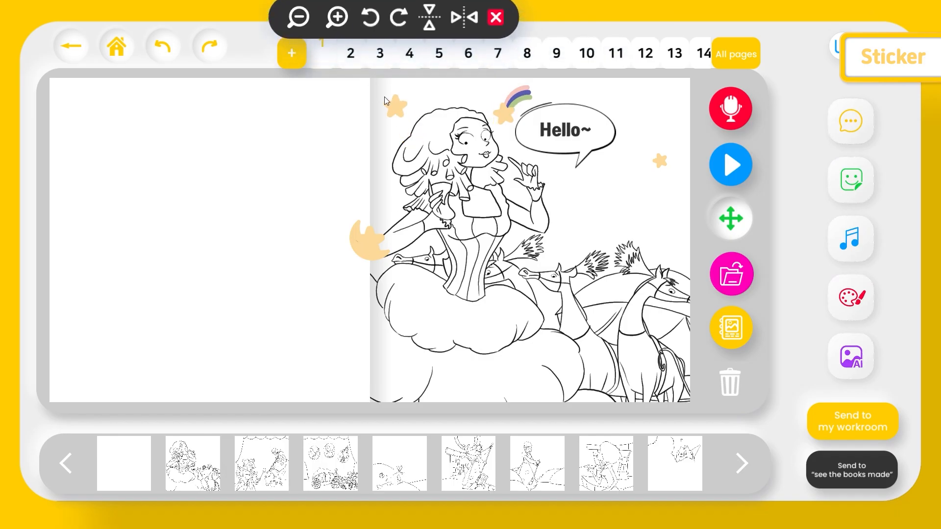
- Move the moon sticker to the drawing's upper-right corner, and shrink another star and place it below the moon
{"action": "left_click_drag", "start_coordinate": [369, 245], "coordinate": [656, 117]}
{"action": "left_click", "coordinate": [481, 108]}
{"action": "left_click", "coordinate": [480, 109]}
{"action": "left_click_drag", "start_coordinate": [637, 150], "coordinate": [640, 183]}
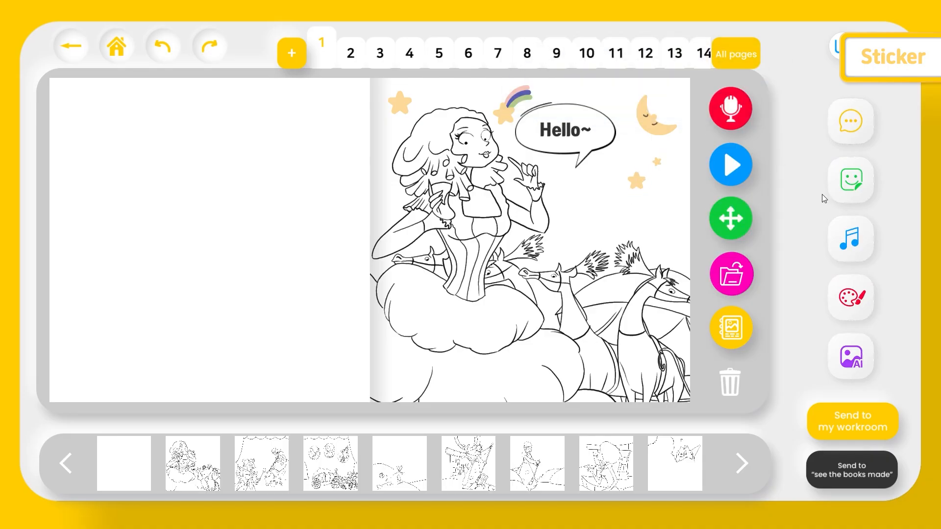
- Set the background music of page 1 to Dreamilke
{"action": "left_click", "coordinate": [855, 239]}
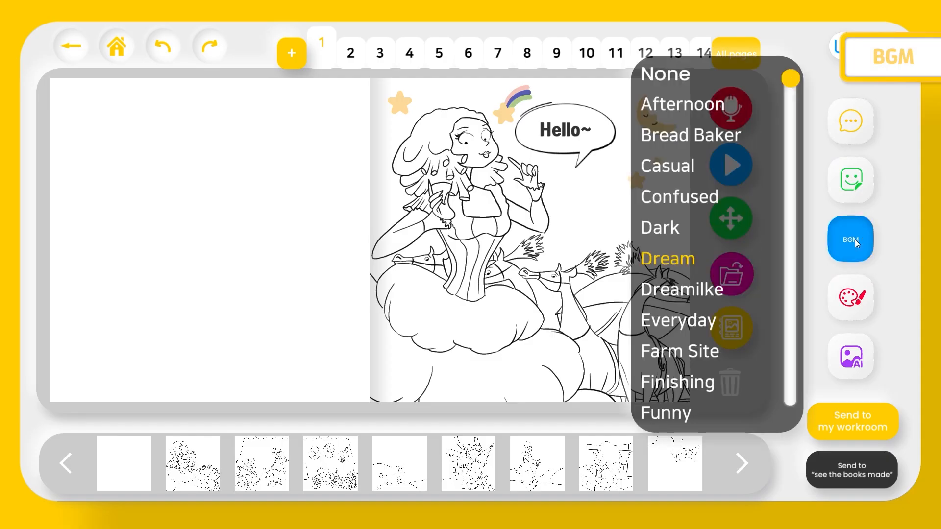
{"action": "mouse_move", "coordinate": [789, 81]}
{"action": "left_mouse_down"}
{"action": "mouse_move", "coordinate": [767, 413]}
{"action": "mouse_move", "coordinate": [772, 254]}
{"action": "mouse_move", "coordinate": [808, 96]}
{"action": "mouse_move", "coordinate": [786, 87]}
{"action": "left_mouse_up"}
{"action": "left_click", "coordinate": [686, 287]}
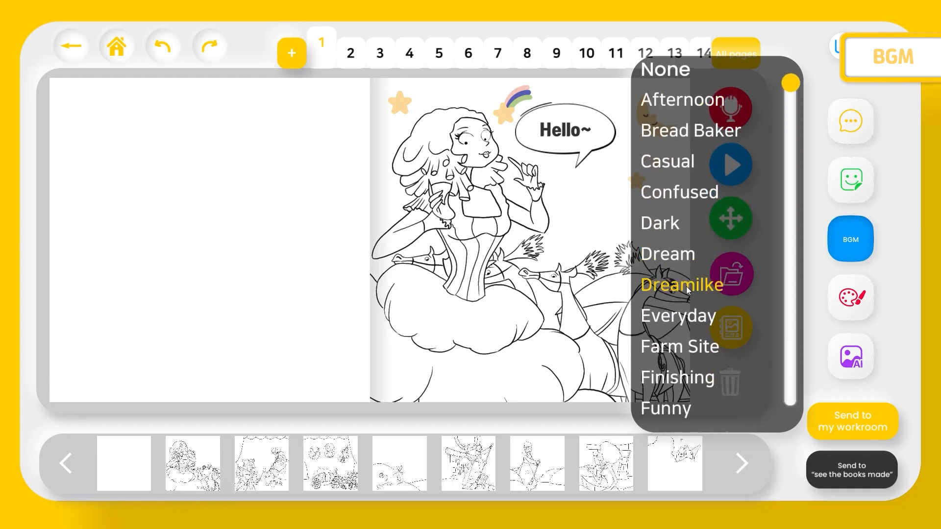
{"action": "left_click", "coordinate": [854, 237]}
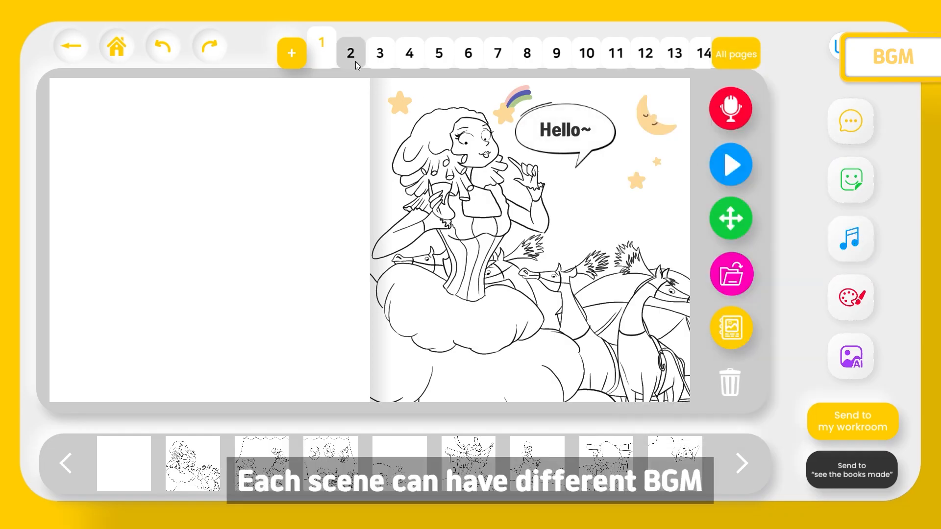
- Set the background music of page 2 to Everyday and look through the remaining tracks
{"action": "left_click", "coordinate": [356, 62]}
{"action": "left_click", "coordinate": [853, 245]}
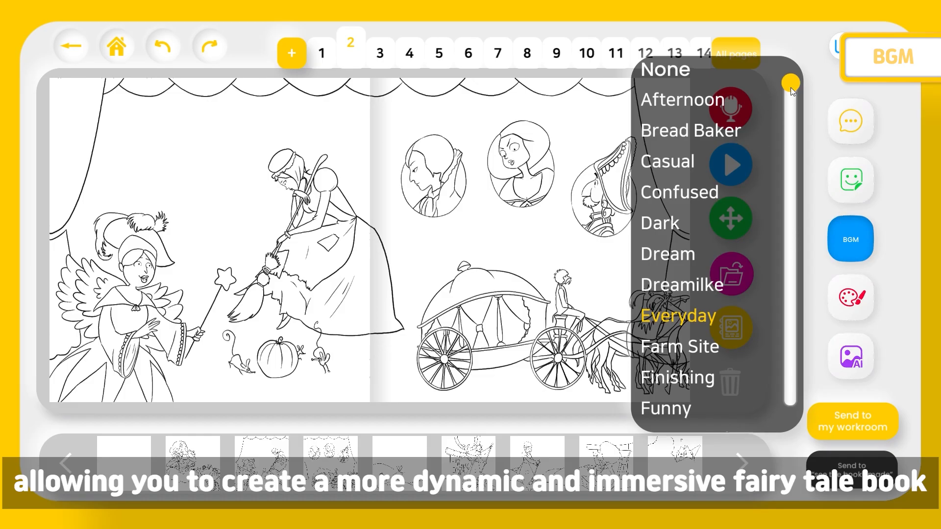
{"action": "left_click_drag", "start_coordinate": [790, 88], "coordinate": [790, 387]}
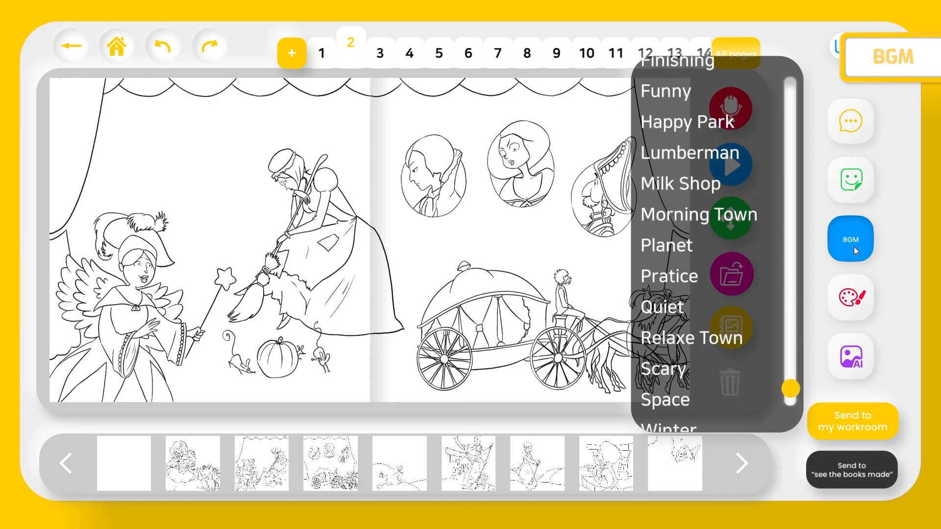
{"action": "left_click", "coordinate": [853, 246]}
- Set the background music of page 3 to Farm Site
{"action": "left_click", "coordinate": [380, 53]}
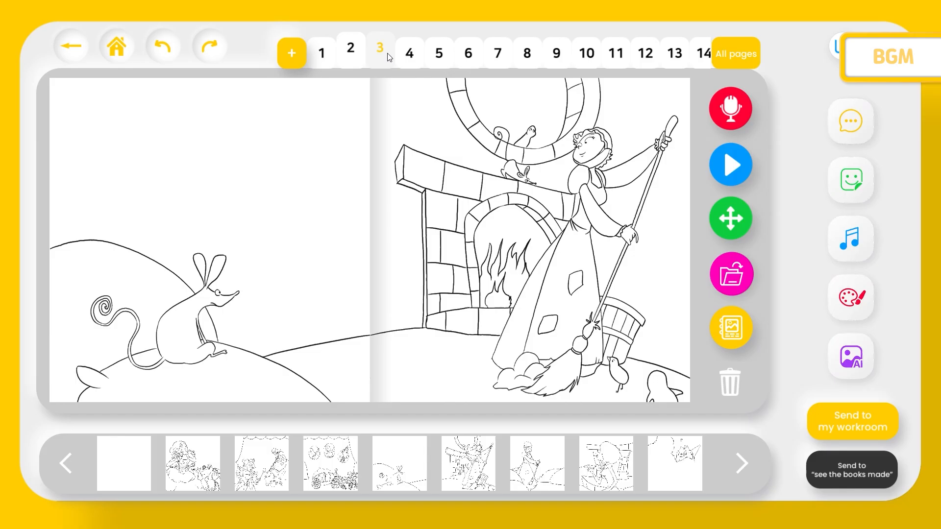
{"action": "left_click", "coordinate": [845, 239]}
{"action": "scroll", "coordinate": [674, 324], "scroll_direction": "up", "scroll_amount": 3}
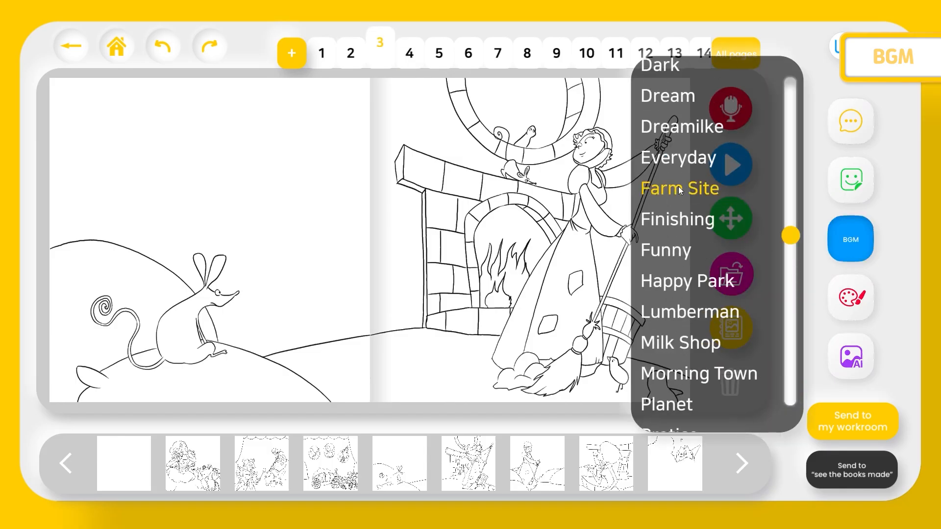
{"action": "left_click", "coordinate": [863, 237]}
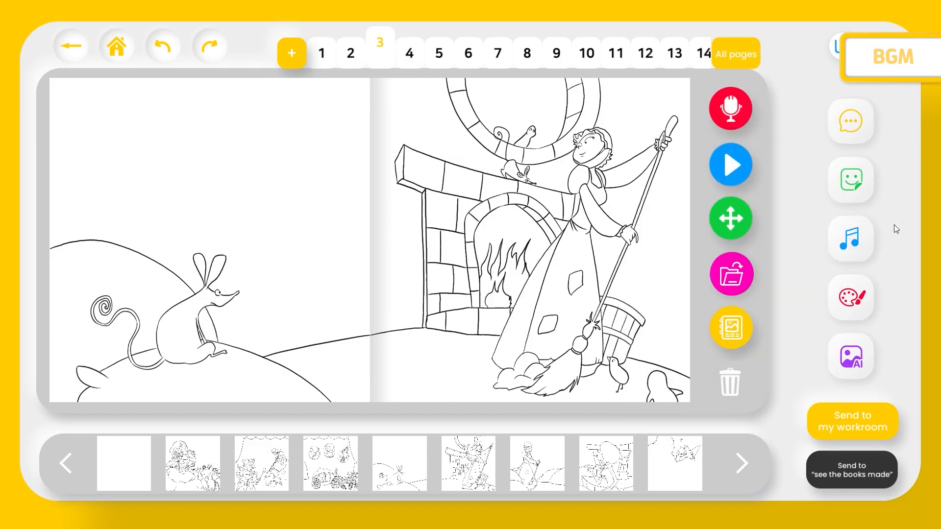
- On page 1's blank left half, paint nine horizontal salmon strokes with different brush shapes, adding a single dab beside each
{"action": "left_click", "coordinate": [322, 53]}
{"action": "left_click", "coordinate": [855, 292]}
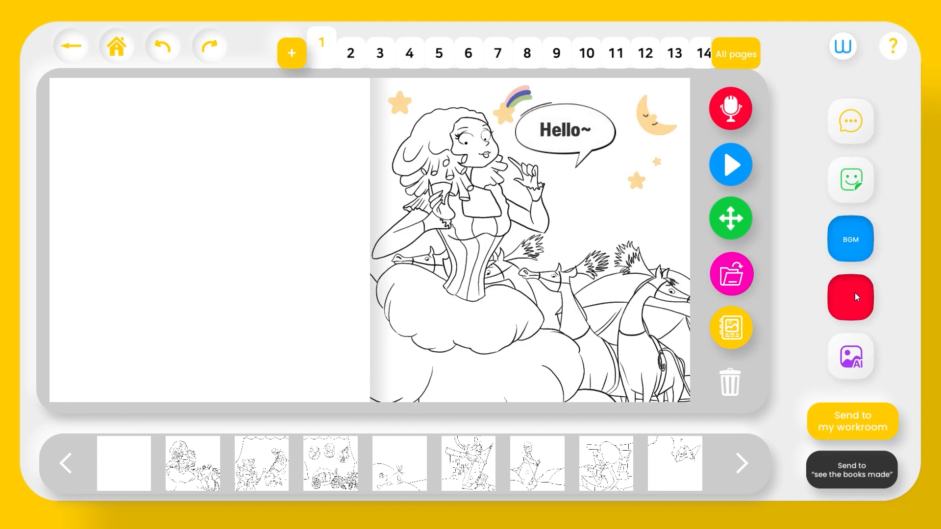
{"action": "left_click", "coordinate": [771, 102]}
{"action": "left_click_drag", "start_coordinate": [73, 100], "coordinate": [322, 99]}
{"action": "left_click", "coordinate": [353, 97]}
{"action": "left_click", "coordinate": [587, 402]}
{"action": "left_click_drag", "start_coordinate": [76, 130], "coordinate": [315, 130]}
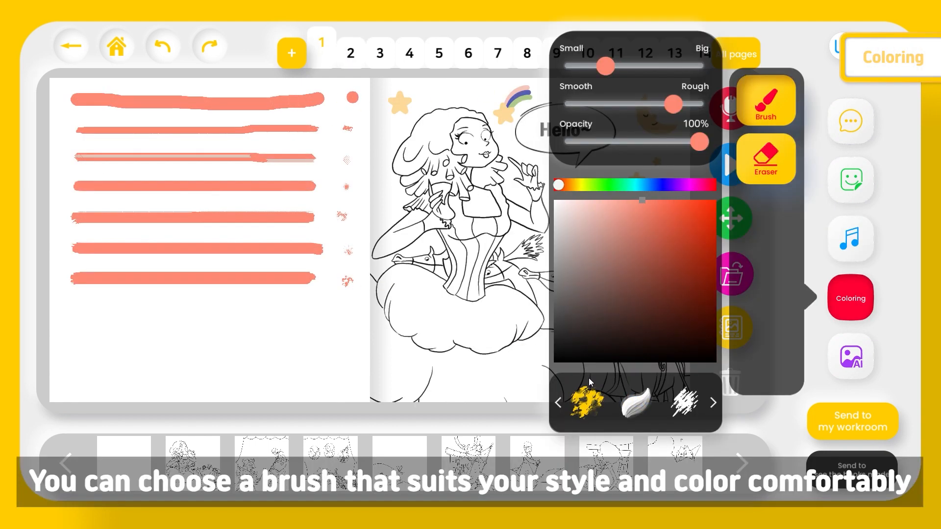
{"action": "left_click_drag", "start_coordinate": [71, 316], "coordinate": [316, 310]}
{"action": "left_click", "coordinate": [345, 310]}
{"action": "left_click", "coordinate": [685, 402]}
{"action": "left_click_drag", "start_coordinate": [75, 340], "coordinate": [306, 344]}
{"action": "left_click", "coordinate": [335, 341]}
- Enlarge the brush and paint salmon over the woman's puffy skirt with the soft round brush
{"action": "left_click_drag", "start_coordinate": [606, 67], "coordinate": [682, 68]}
{"action": "left_click", "coordinate": [557, 403]}
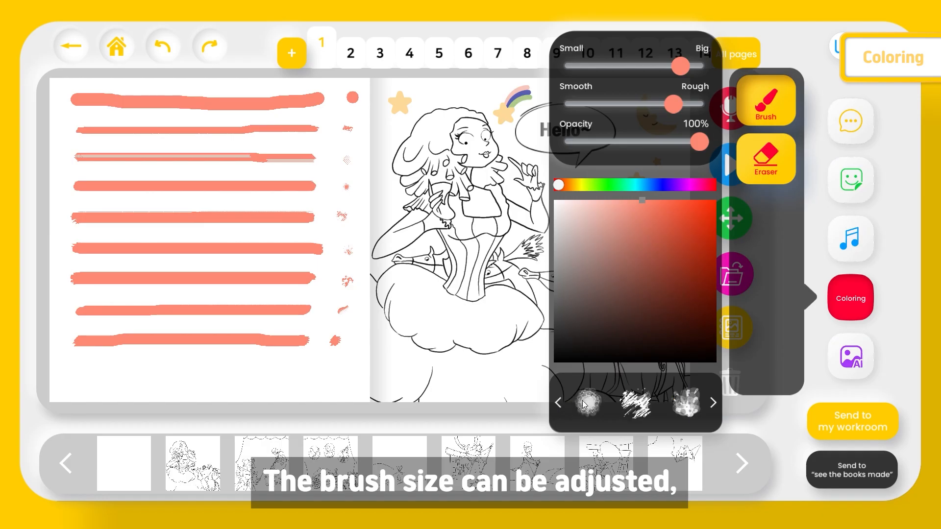
{"action": "mouse_move", "coordinate": [394, 294]}
{"action": "left_mouse_down"}
{"action": "mouse_move", "coordinate": [412, 314]}
{"action": "mouse_move", "coordinate": [488, 339]}
{"action": "mouse_move", "coordinate": [471, 370]}
{"action": "left_mouse_up"}
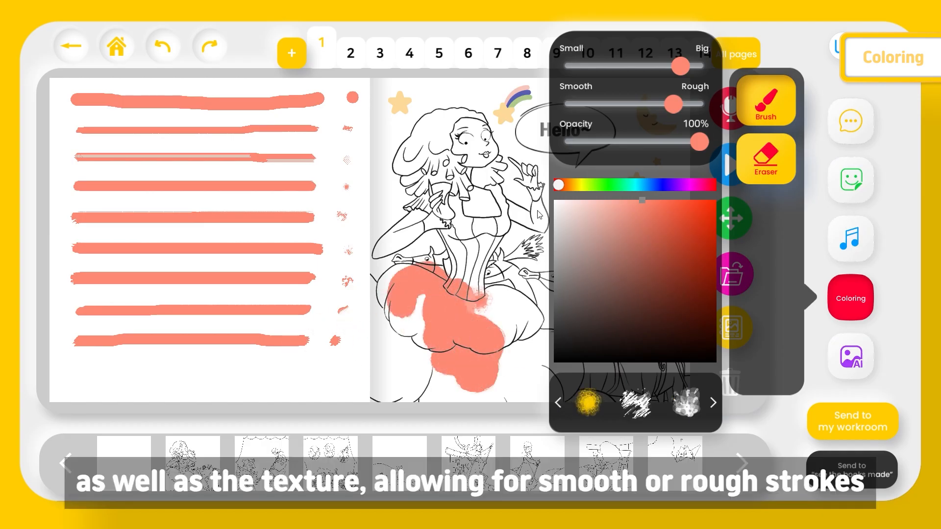
- Test a smaller brush over the woman's corset and a smoother texture across her chest and head
{"action": "left_click", "coordinate": [620, 66]}
{"action": "mouse_move", "coordinate": [450, 213]}
{"action": "left_mouse_down"}
{"action": "mouse_move", "coordinate": [434, 255]}
{"action": "mouse_move", "coordinate": [507, 301]}
{"action": "left_mouse_up"}
{"action": "left_click_drag", "start_coordinate": [673, 99], "coordinate": [608, 104]}
{"action": "mouse_move", "coordinate": [390, 192]}
{"action": "left_mouse_down"}
{"action": "mouse_move", "coordinate": [434, 180]}
{"action": "mouse_move", "coordinate": [501, 201]}
{"action": "left_mouse_up"}
{"action": "left_click", "coordinate": [385, 152]}
{"action": "left_click_drag", "start_coordinate": [385, 155], "coordinate": [510, 142]}
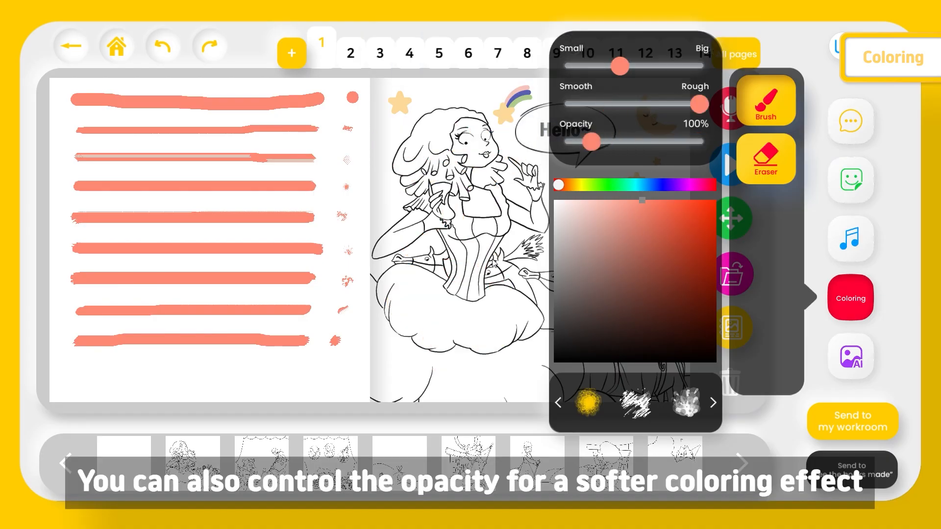
- Paint the woman's skirt in salmon and pale pink at low opacity, and her corset and chest in pale pink at full opacity
{"action": "mouse_move", "coordinate": [435, 313]}
{"action": "left_mouse_down"}
{"action": "mouse_move", "coordinate": [498, 314]}
{"action": "mouse_move", "coordinate": [453, 262]}
{"action": "mouse_move", "coordinate": [431, 336]}
{"action": "mouse_move", "coordinate": [452, 375]}
{"action": "mouse_move", "coordinate": [464, 374]}
{"action": "left_mouse_up"}
{"action": "left_click", "coordinate": [600, 224]}
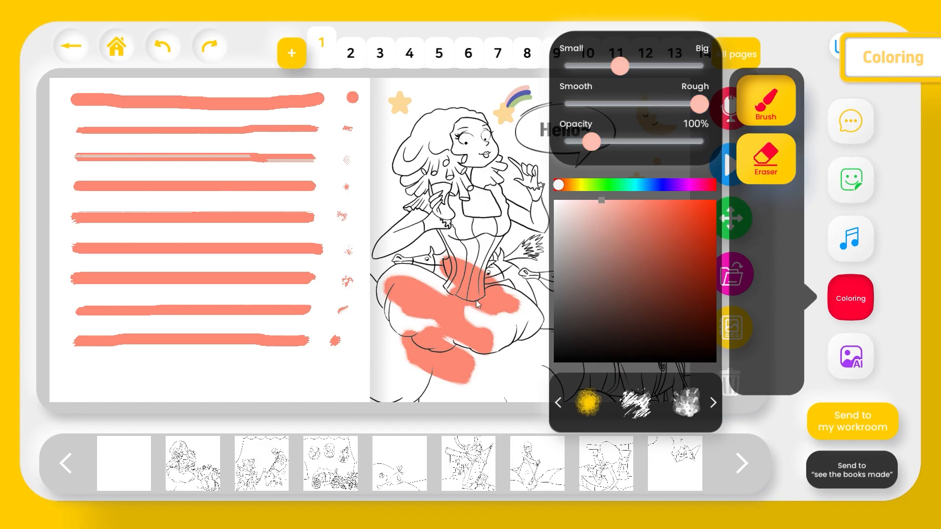
{"action": "mouse_move", "coordinate": [427, 318]}
{"action": "left_mouse_down"}
{"action": "mouse_move", "coordinate": [421, 294]}
{"action": "mouse_move", "coordinate": [490, 277]}
{"action": "mouse_move", "coordinate": [441, 267]}
{"action": "mouse_move", "coordinate": [533, 265]}
{"action": "left_mouse_up"}
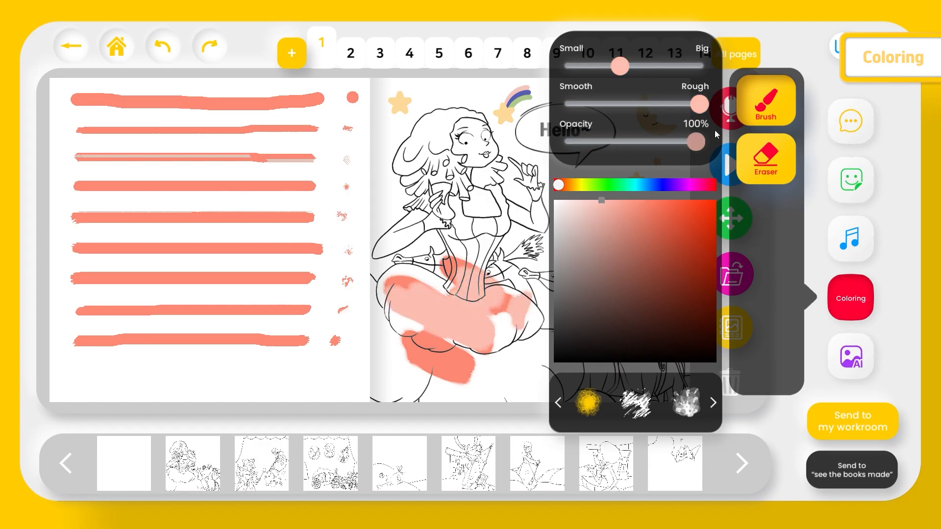
{"action": "mouse_move", "coordinate": [427, 270]}
{"action": "left_mouse_down"}
{"action": "mouse_move", "coordinate": [433, 287]}
{"action": "mouse_move", "coordinate": [451, 289]}
{"action": "mouse_move", "coordinate": [465, 235]}
{"action": "mouse_move", "coordinate": [444, 223]}
{"action": "mouse_move", "coordinate": [509, 226]}
{"action": "mouse_move", "coordinate": [470, 198]}
{"action": "mouse_move", "coordinate": [495, 183]}
{"action": "left_mouse_up"}
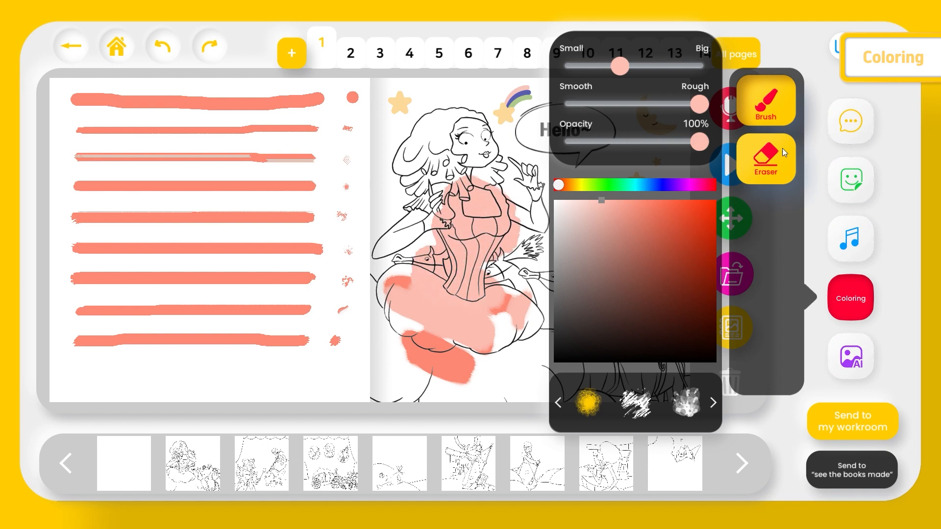
- Erase paint around the woman's chest with a small eraser, and clear all remaining paint from page 1 with the largest eraser
{"action": "left_click", "coordinate": [752, 161]}
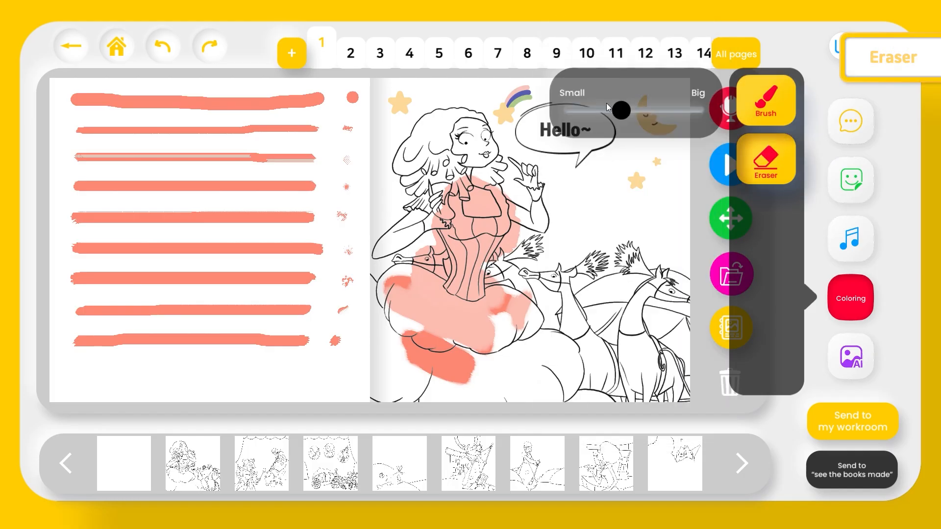
{"action": "left_click_drag", "start_coordinate": [620, 109], "coordinate": [676, 109]}
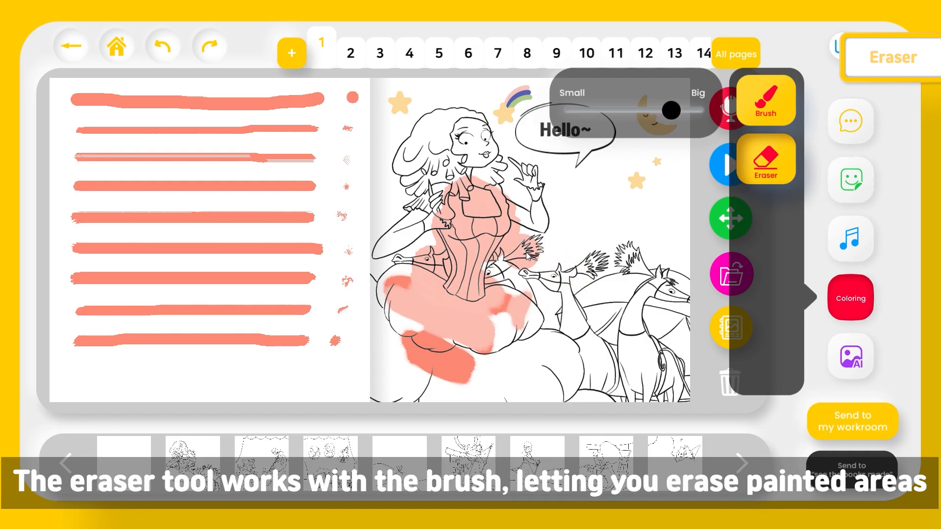
{"action": "left_click", "coordinate": [576, 110]}
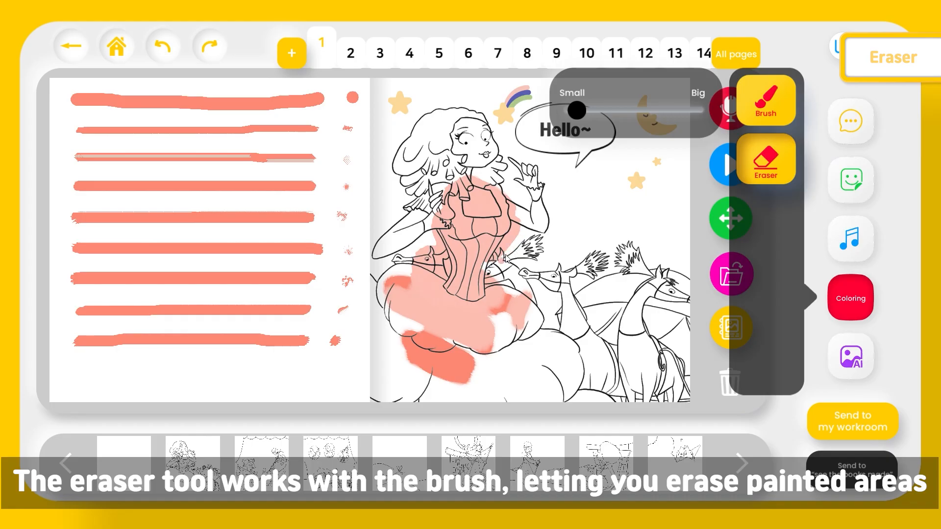
{"action": "mouse_move", "coordinate": [515, 228]}
{"action": "left_mouse_down"}
{"action": "mouse_move", "coordinate": [491, 186]}
{"action": "mouse_move", "coordinate": [463, 182]}
{"action": "mouse_move", "coordinate": [470, 205]}
{"action": "mouse_move", "coordinate": [489, 196]}
{"action": "mouse_move", "coordinate": [480, 205]}
{"action": "mouse_move", "coordinate": [491, 214]}
{"action": "left_mouse_up"}
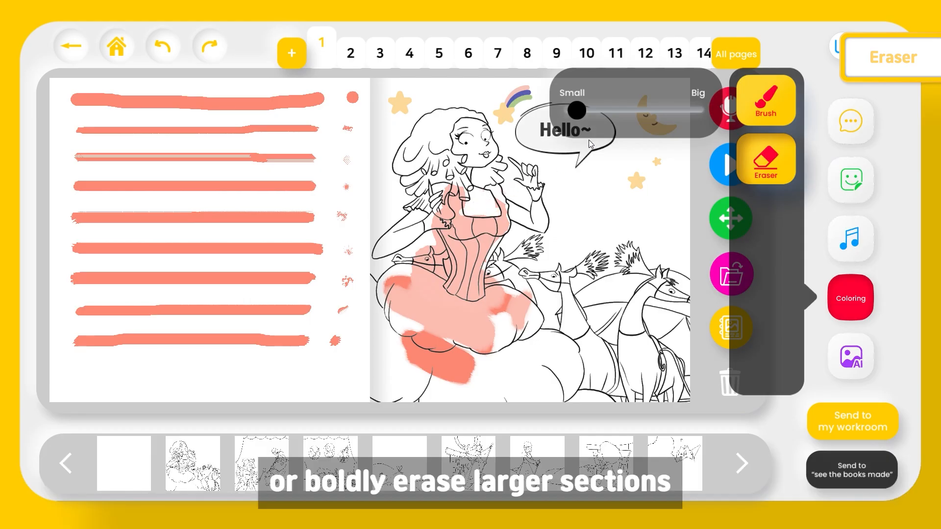
{"action": "left_click_drag", "start_coordinate": [577, 110], "coordinate": [700, 111]}
{"action": "mouse_move", "coordinate": [530, 245]}
{"action": "left_mouse_down"}
{"action": "mouse_move", "coordinate": [529, 275]}
{"action": "mouse_move", "coordinate": [430, 305]}
{"action": "mouse_move", "coordinate": [504, 346]}
{"action": "mouse_move", "coordinate": [550, 346]}
{"action": "mouse_move", "coordinate": [412, 177]}
{"action": "mouse_move", "coordinate": [342, 216]}
{"action": "mouse_move", "coordinate": [249, 173]}
{"action": "mouse_move", "coordinate": [90, 286]}
{"action": "mouse_move", "coordinate": [164, 119]}
{"action": "mouse_move", "coordinate": [126, 115]}
{"action": "left_mouse_up"}
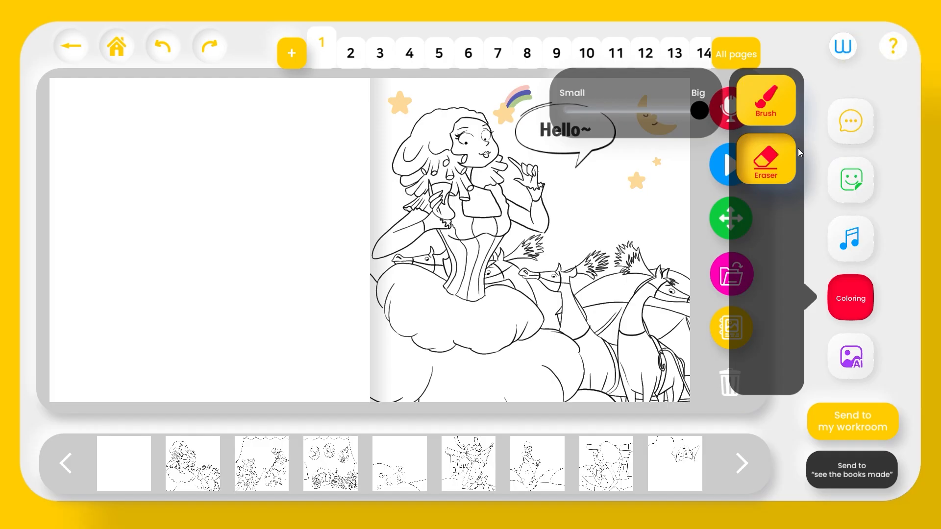
{"action": "left_click", "coordinate": [841, 296]}
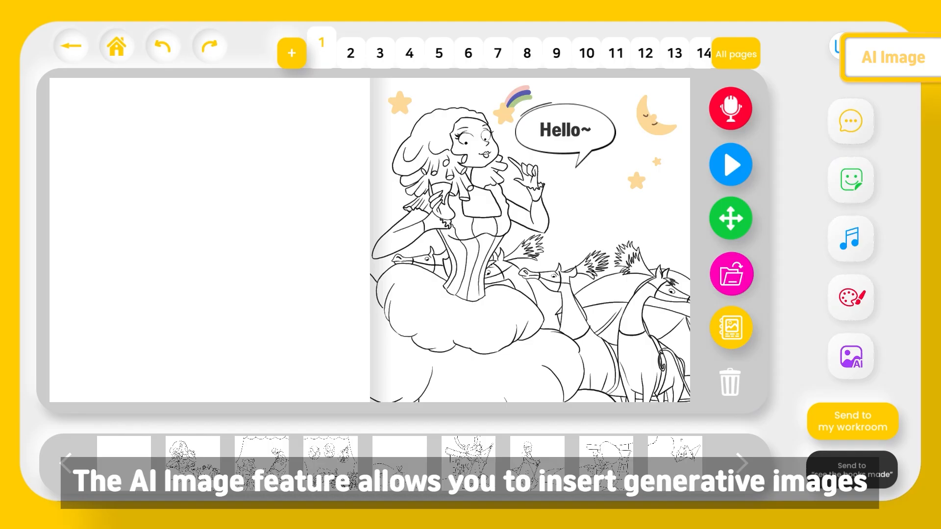
- Generate an AI image from the prompt "cinderella" on page 1's blank left half
{"action": "left_click", "coordinate": [859, 360]}
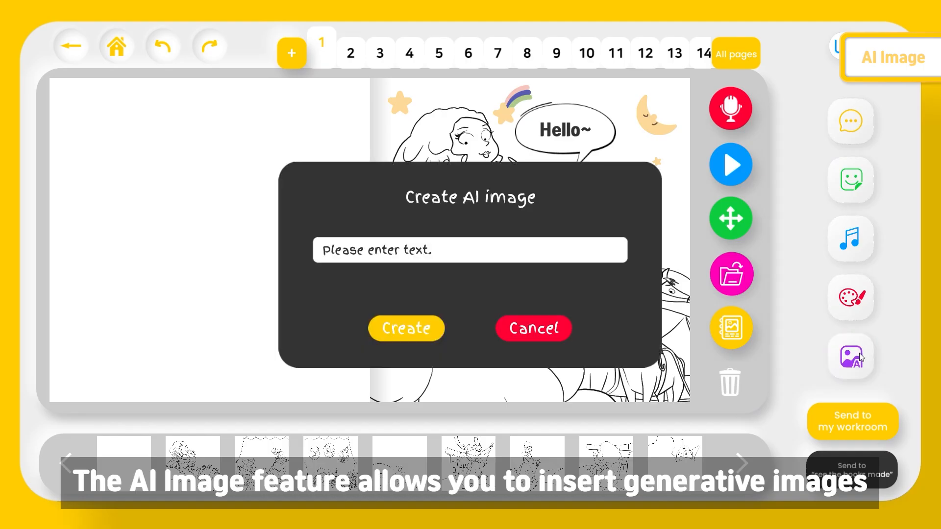
{"action": "left_click", "coordinate": [569, 251]}
{"action": "type", "text": "cinderella"}
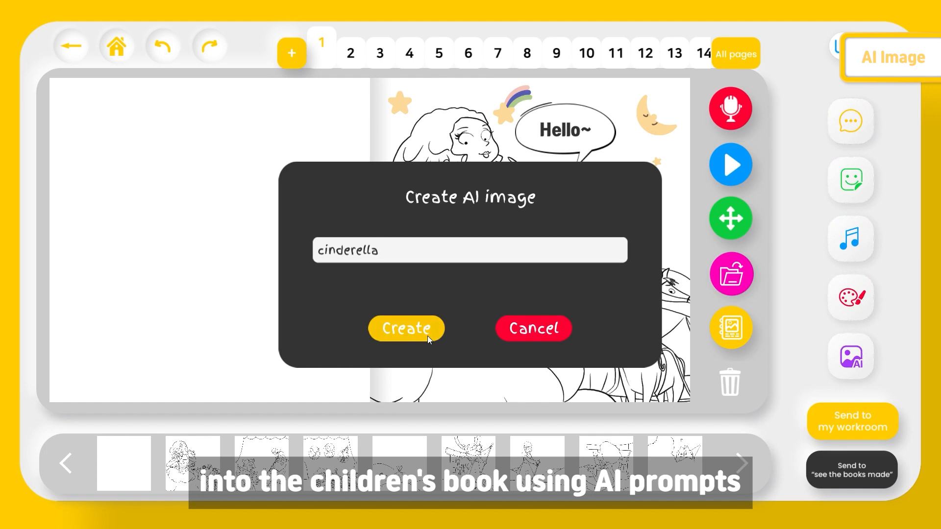
{"action": "left_click", "coordinate": [425, 329]}
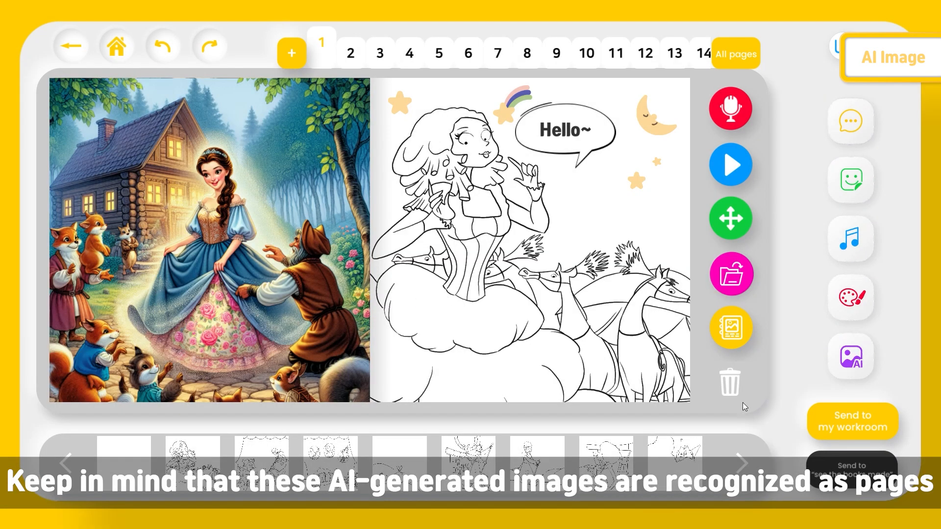
- Clear the AI image from page 1 using the blank picture sample, and try deleting page 1 in the overview of all pages
{"action": "left_click", "coordinate": [731, 383]}
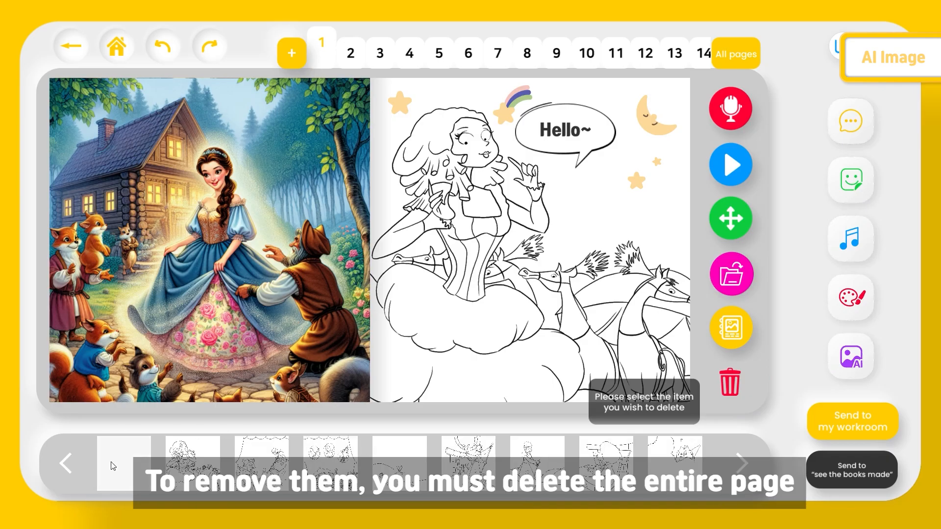
{"action": "left_click", "coordinate": [136, 475]}
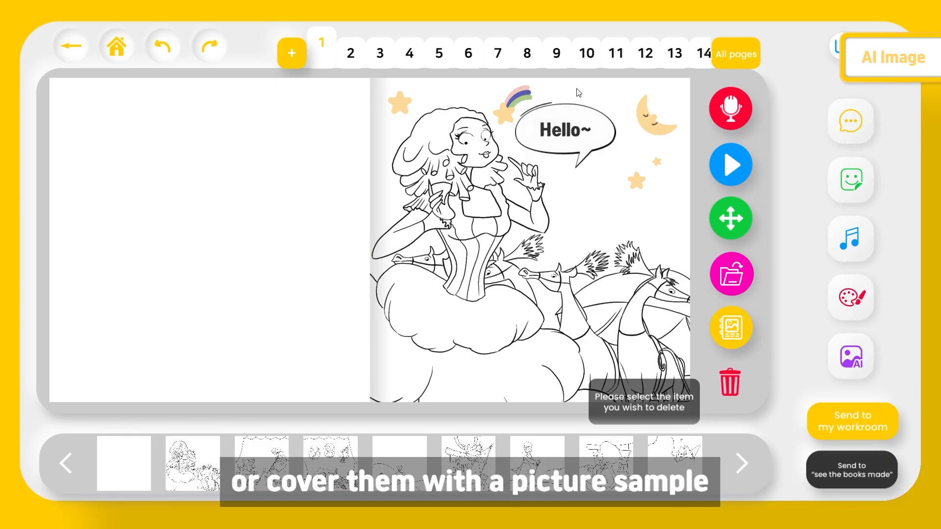
{"action": "left_click", "coordinate": [745, 48]}
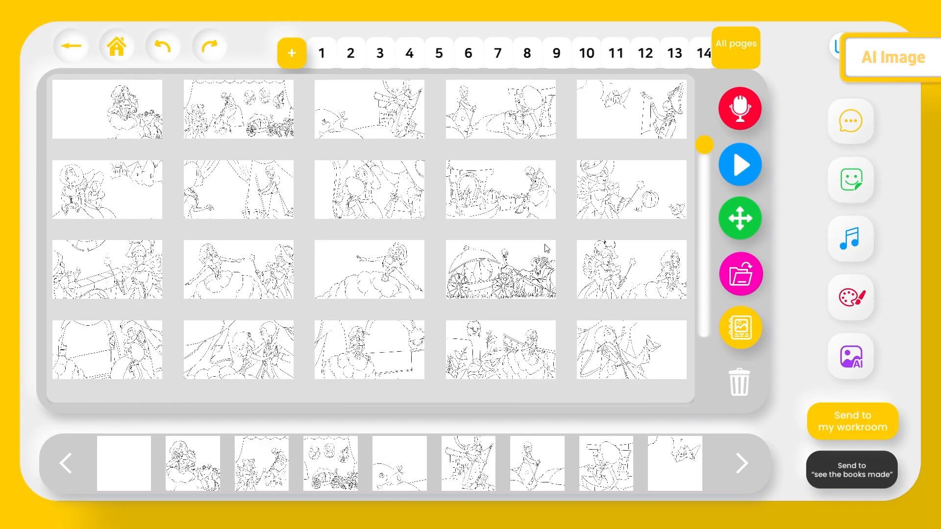
{"action": "left_click", "coordinate": [744, 383]}
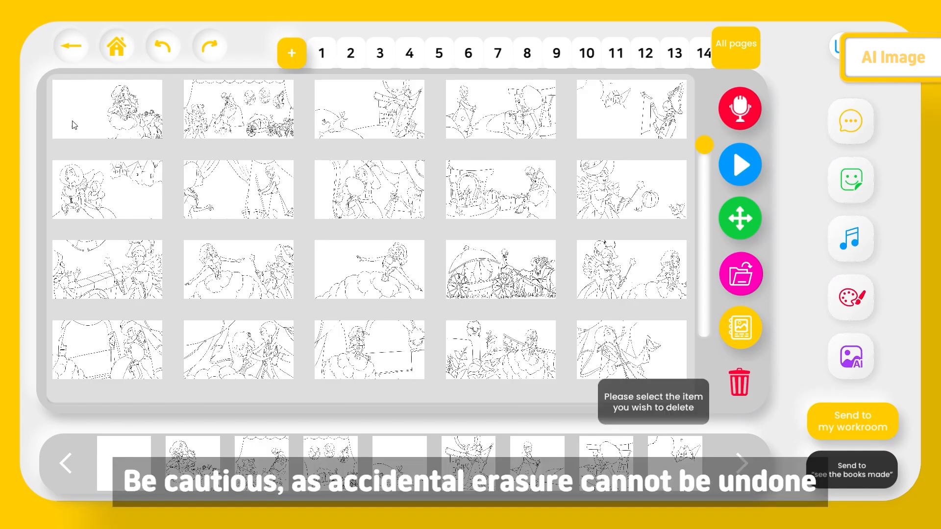
{"action": "left_click", "coordinate": [112, 121]}
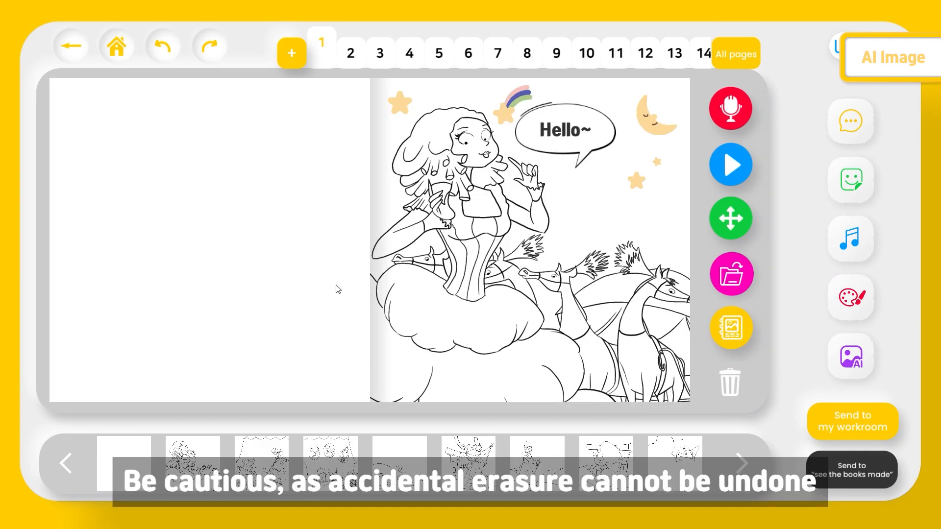
- Undo the last paint erasure on page 1 and redo it
{"action": "left_click", "coordinate": [174, 47]}
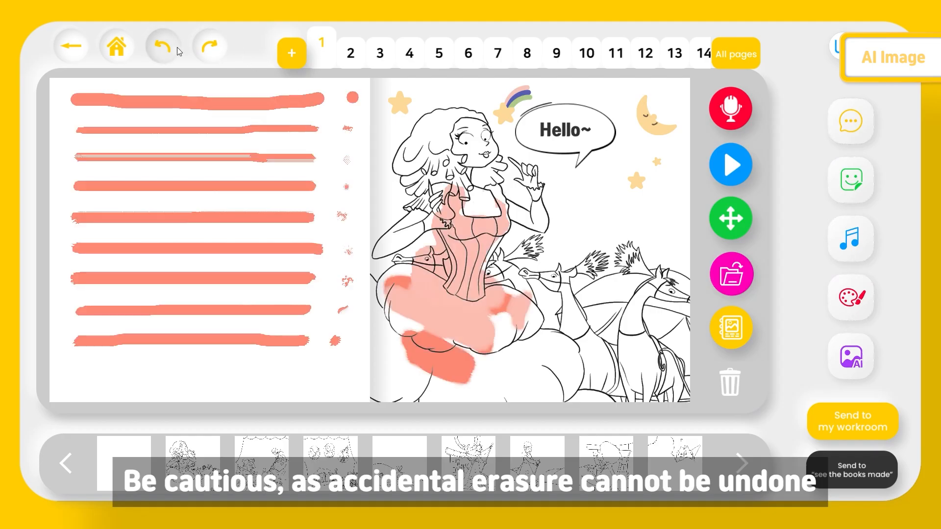
{"action": "left_click", "coordinate": [205, 48]}
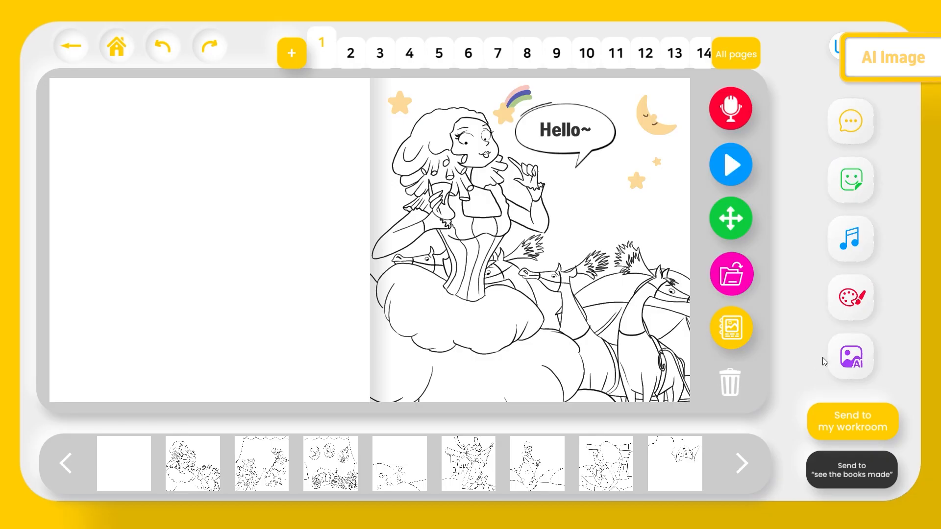
- Generate an AI image from the prompt "glass shoes" on page 1's blank left half
{"action": "left_click", "coordinate": [851, 356]}
{"action": "left_click", "coordinate": [507, 261]}
{"action": "type", "text": "g"}
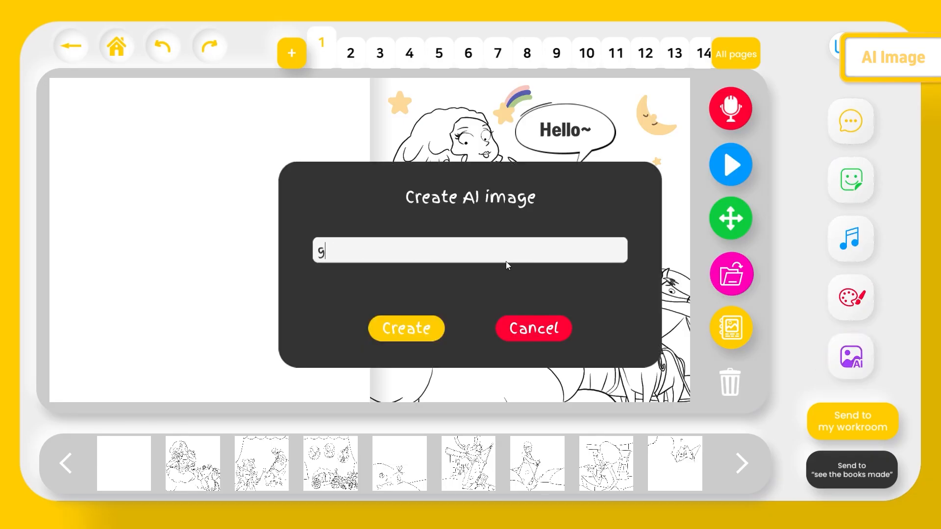
{"action": "type", "text": "lass shoes"}
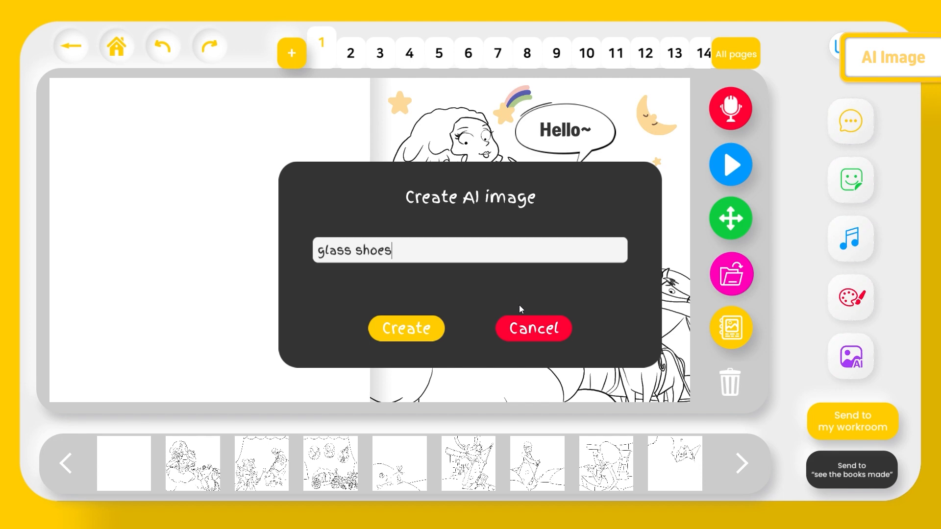
{"action": "left_click", "coordinate": [419, 325]}
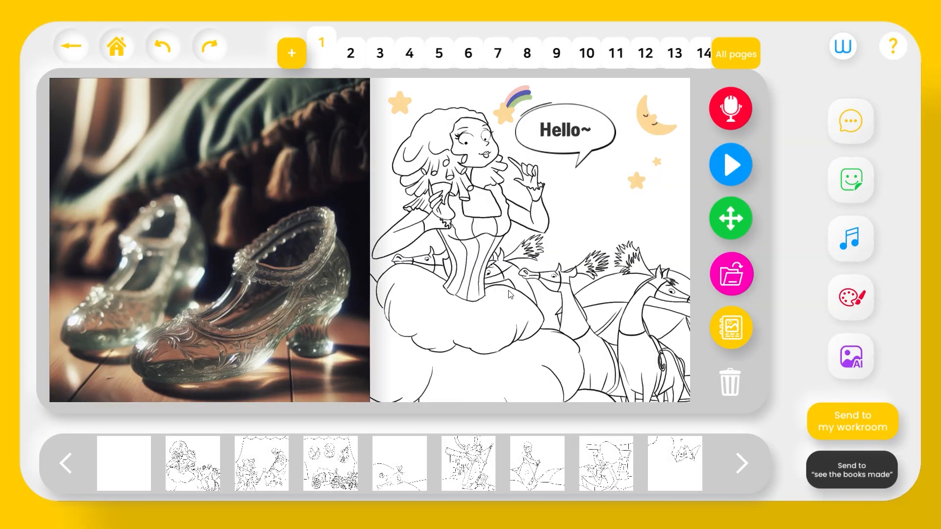
- Choose the glass shoes picture as the book cover and save it with the title "Cinderella"
{"action": "left_click", "coordinate": [862, 431]}
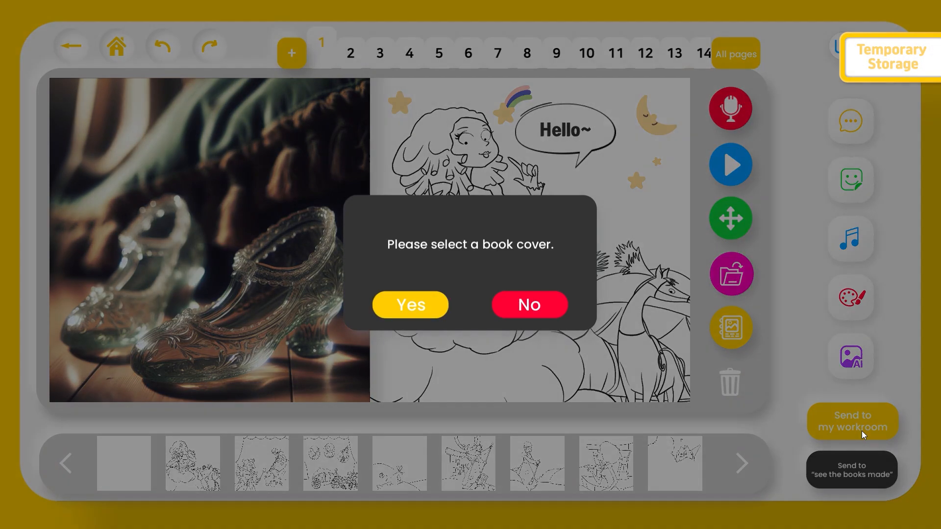
{"action": "left_click", "coordinate": [409, 306]}
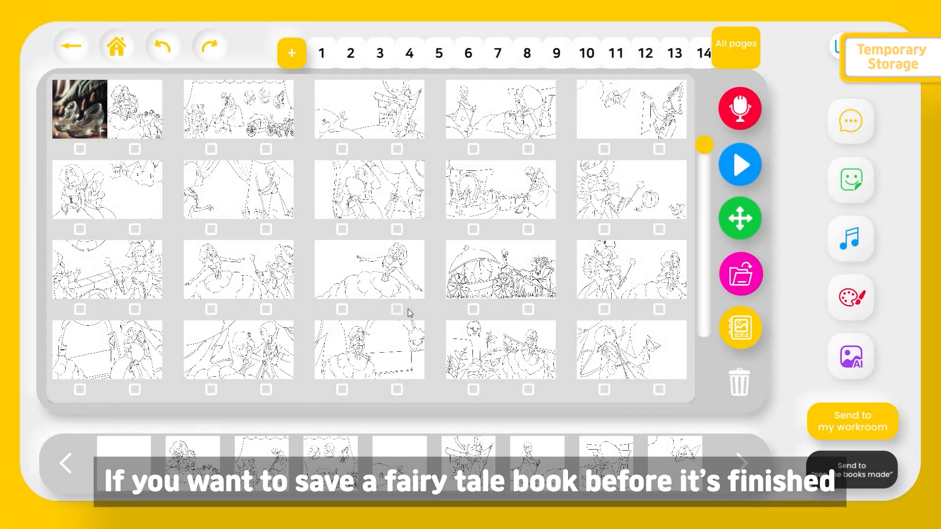
{"action": "left_click", "coordinate": [80, 149]}
{"action": "left_click", "coordinate": [386, 180]}
{"action": "type", "text": "Cinde"}
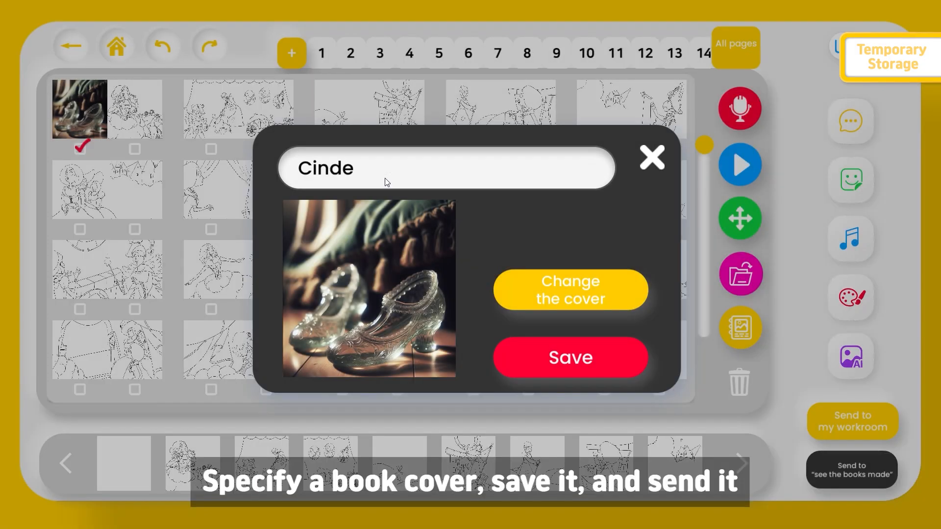
{"action": "type", "text": "rella"}
{"action": "left_click", "coordinate": [622, 355]}
- Send the book to My workroom as a temporary save
{"action": "left_click", "coordinate": [877, 421]}
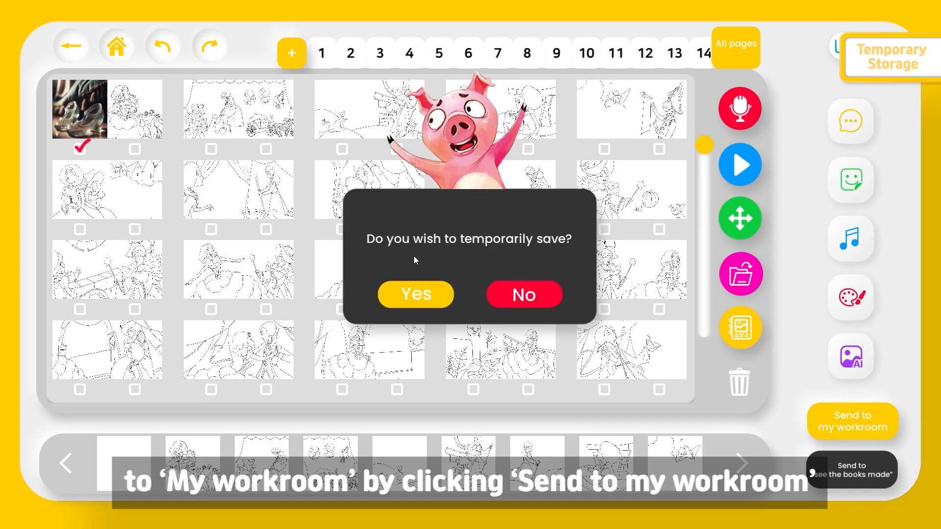
{"action": "left_click", "coordinate": [434, 298]}
{"action": "left_click", "coordinate": [565, 356]}
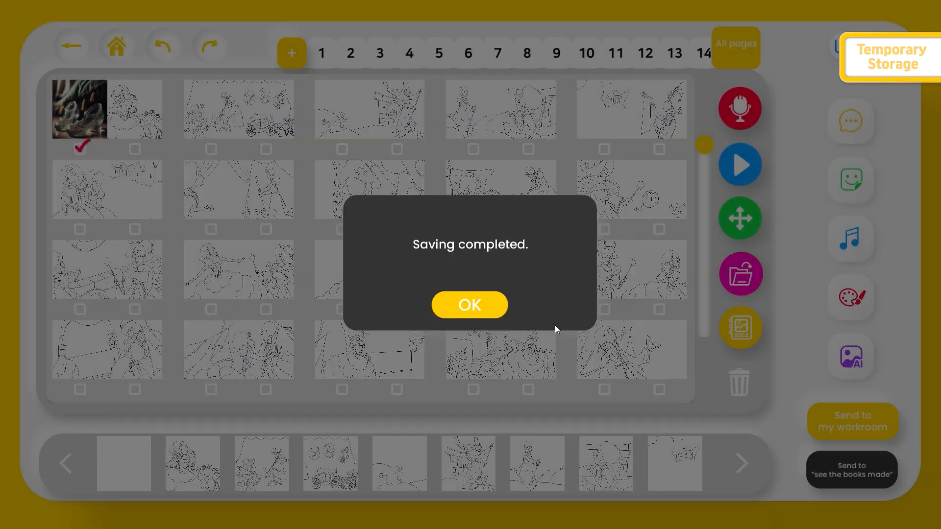
{"action": "left_click", "coordinate": [477, 311]}
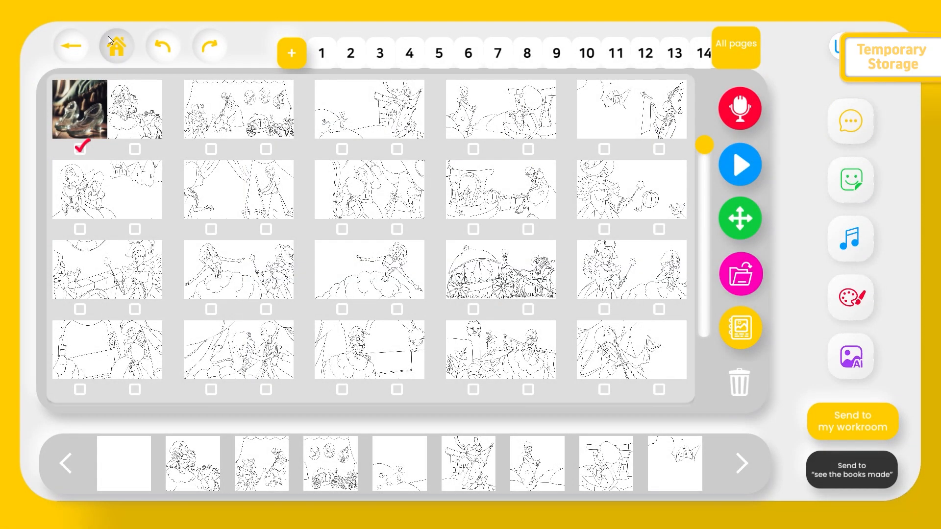
- Return to the home screen and reopen the saved Cinderella book from My workroom
{"action": "left_click", "coordinate": [111, 41]}
{"action": "left_click", "coordinate": [403, 296]}
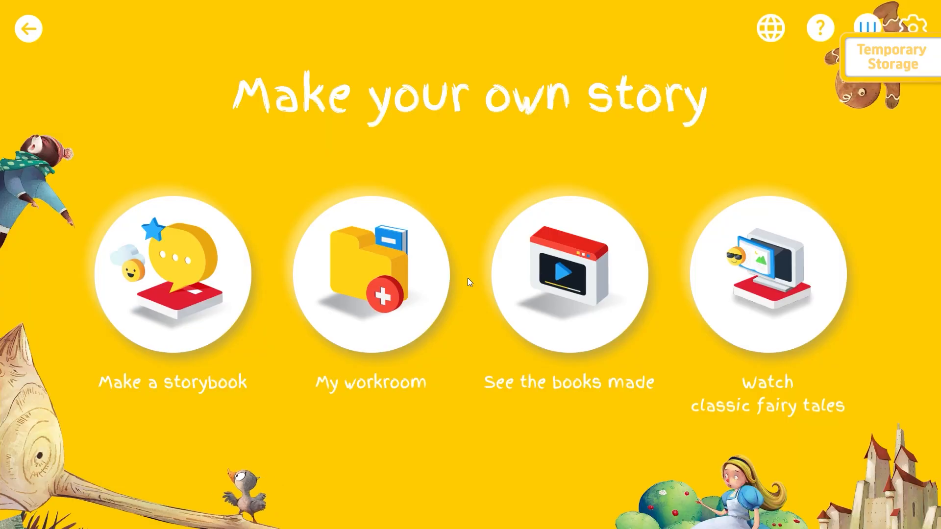
{"action": "left_click", "coordinate": [420, 274]}
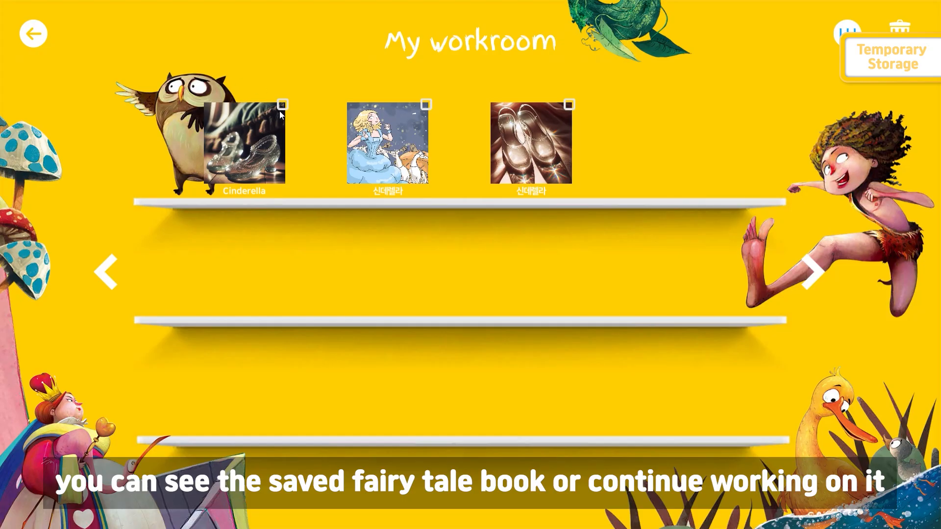
{"action": "left_click", "coordinate": [261, 124]}
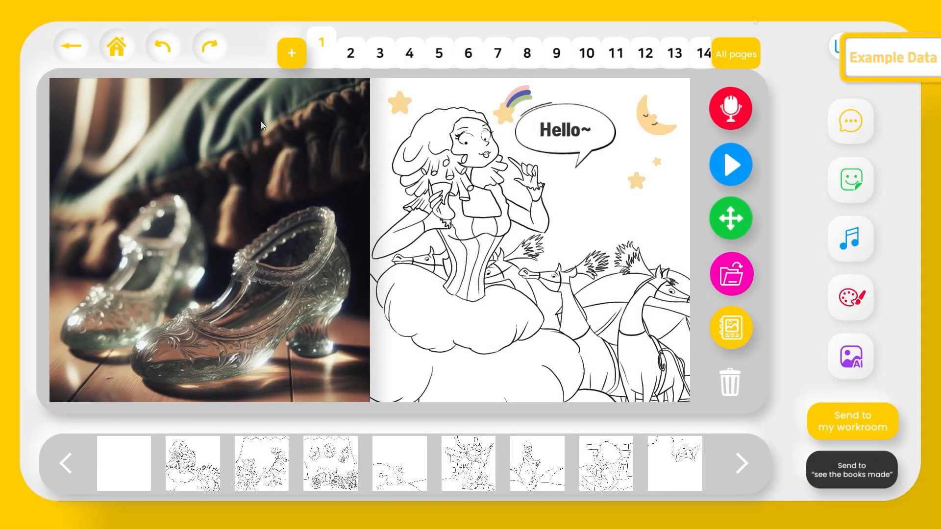
- Decorate page 1's right half with cherry and orange flower stickers, placing one pink cherry below the woman's skirt
{"action": "left_click", "coordinate": [851, 179]}
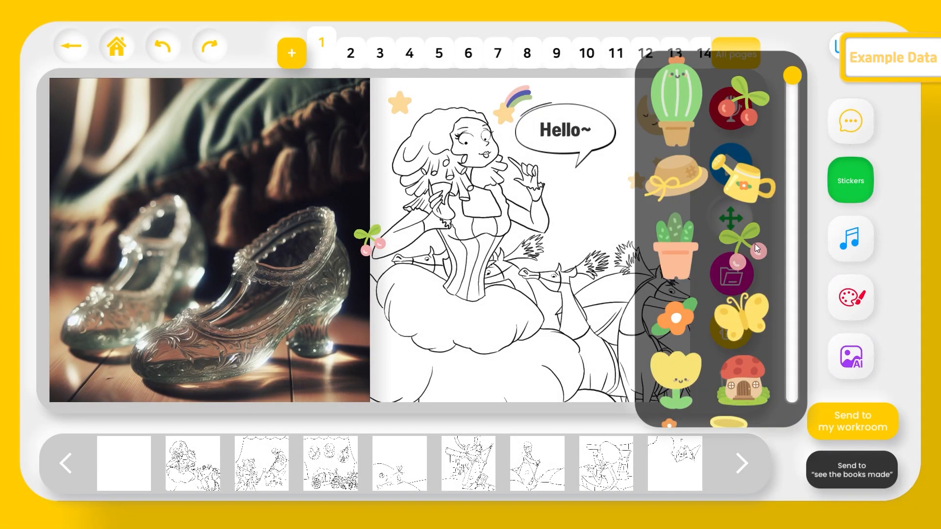
{"action": "left_click", "coordinate": [371, 240]}
{"action": "left_click_drag", "start_coordinate": [371, 240], "coordinate": [568, 214]}
{"action": "left_click_drag", "start_coordinate": [371, 240], "coordinate": [528, 236]}
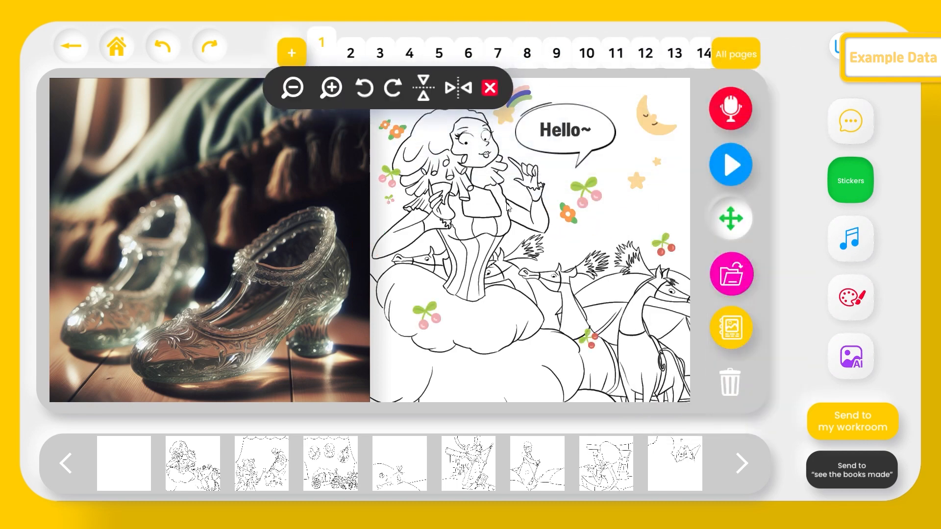
{"action": "left_click_drag", "start_coordinate": [431, 315], "coordinate": [403, 361]}
- Browse the musical instrument stickers to the end of the list and add another sticker to page 1
{"action": "left_click", "coordinate": [851, 180]}
{"action": "left_click", "coordinate": [751, 140]}
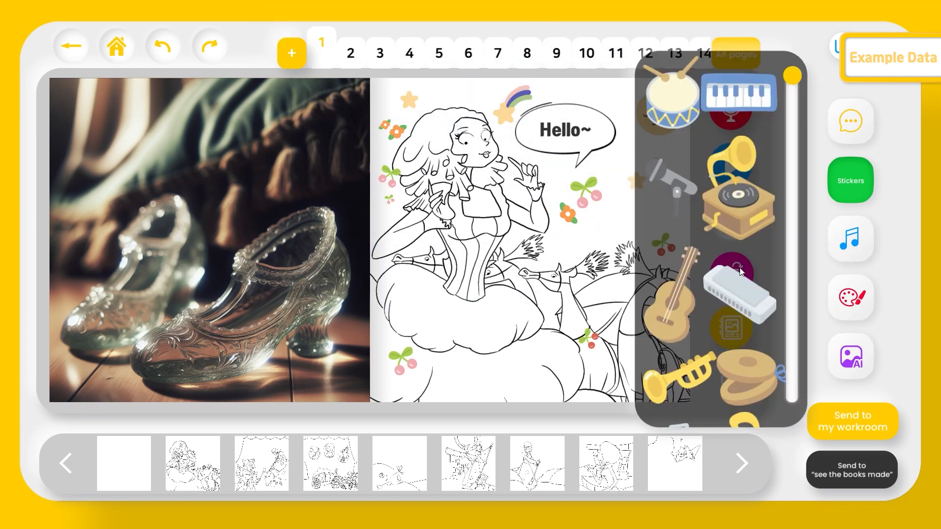
{"action": "left_click_drag", "start_coordinate": [792, 75], "coordinate": [793, 402]}
{"action": "left_click", "coordinate": [743, 341]}
- Color the upper part of the woman's hair golden yellow on page 1 using a smaller brush
{"action": "left_click", "coordinate": [851, 297]}
{"action": "left_click", "coordinate": [581, 186]}
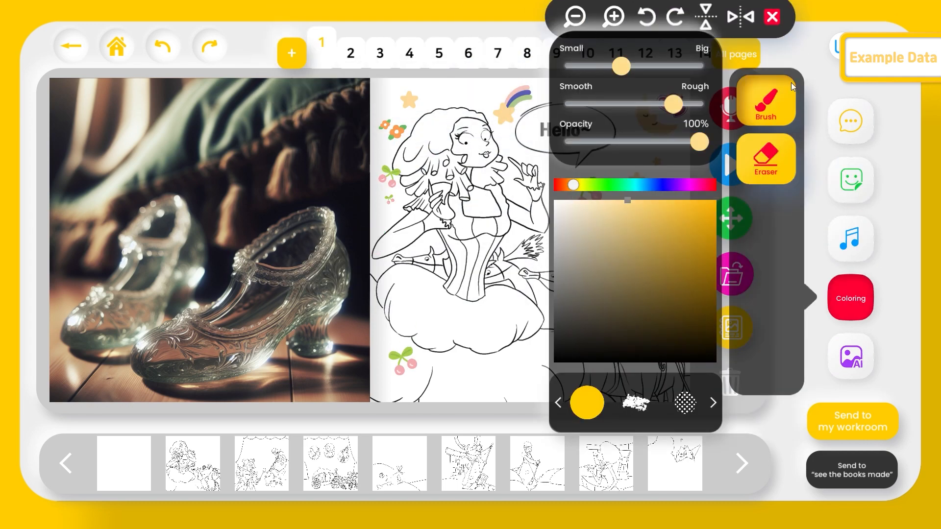
{"action": "left_click_drag", "start_coordinate": [623, 65], "coordinate": [590, 68]}
{"action": "left_click_drag", "start_coordinate": [394, 169], "coordinate": [440, 124]}
- Switch the brush to blue shades and continue coloring page 1, painting the woman's dress and skirt light blue
{"action": "left_click", "coordinate": [765, 101]}
{"action": "left_click", "coordinate": [658, 183]}
{"action": "left_click_drag", "start_coordinate": [658, 184], "coordinate": [651, 184]}
{"action": "left_click", "coordinate": [618, 263]}
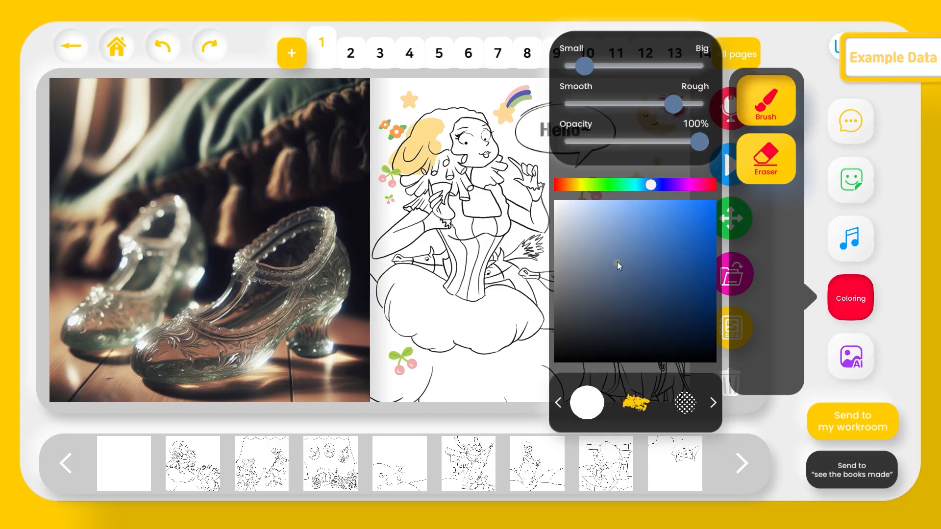
{"action": "left_click_drag", "start_coordinate": [434, 102], "coordinate": [415, 113]}
{"action": "left_click", "coordinate": [765, 101]}
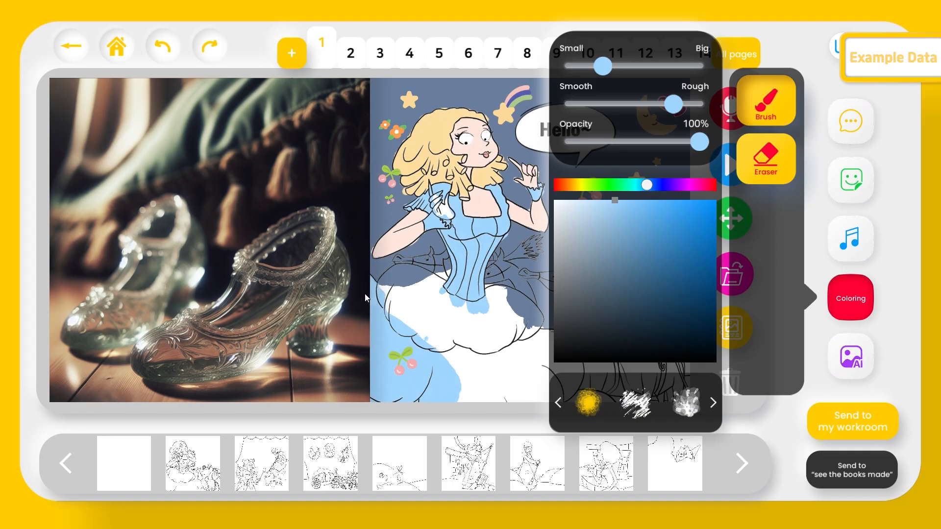
{"action": "mouse_move", "coordinate": [365, 293]}
{"action": "left_mouse_down"}
{"action": "mouse_move", "coordinate": [410, 310]}
{"action": "mouse_move", "coordinate": [495, 303]}
{"action": "mouse_move", "coordinate": [560, 373]}
{"action": "left_mouse_up"}
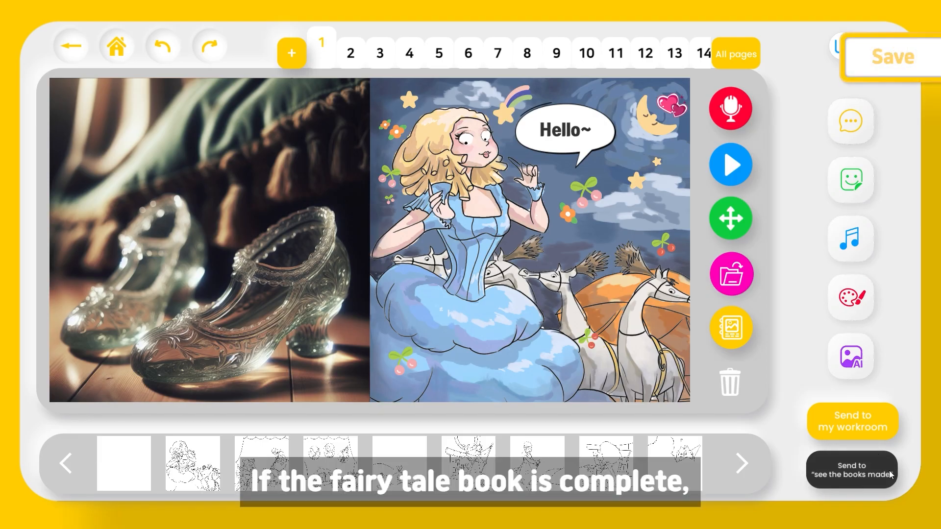
- Save the finished book as Cinderella to "See the books made", keeping its glass slipper cover and accepting the uploader agreement
{"action": "left_click", "coordinate": [872, 472]}
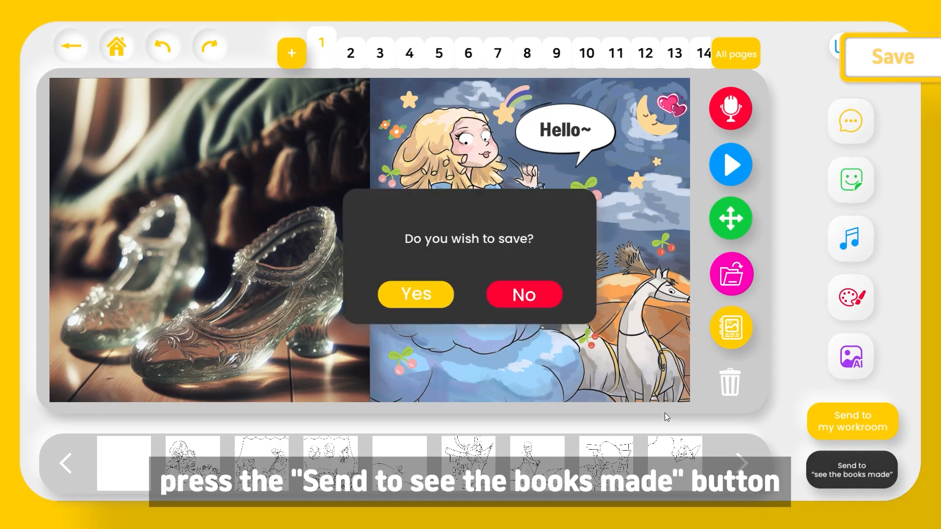
{"action": "left_click", "coordinate": [440, 295]}
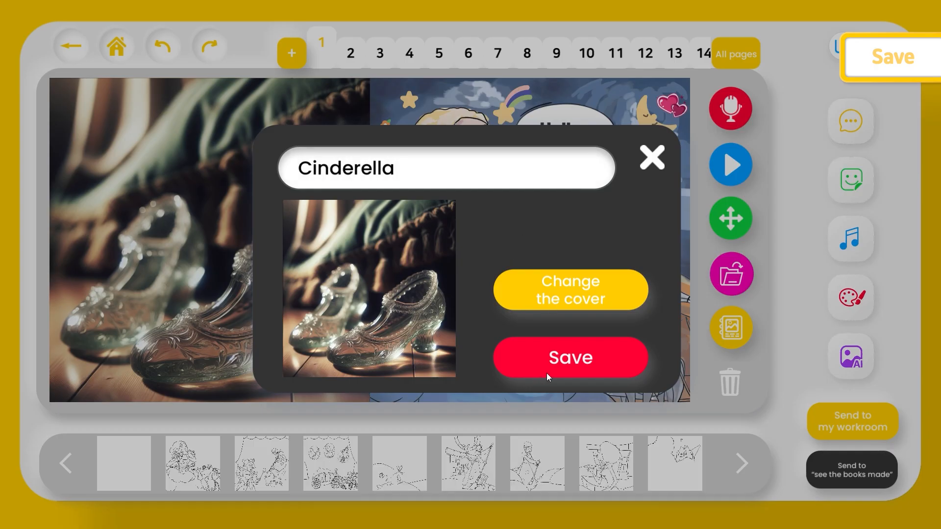
{"action": "left_click", "coordinate": [541, 356]}
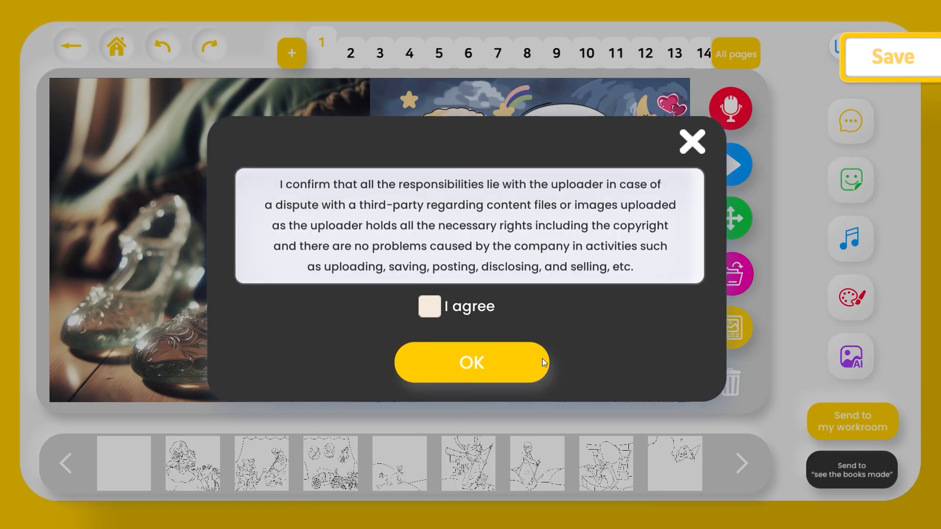
{"action": "left_click", "coordinate": [429, 307]}
{"action": "left_click", "coordinate": [464, 366]}
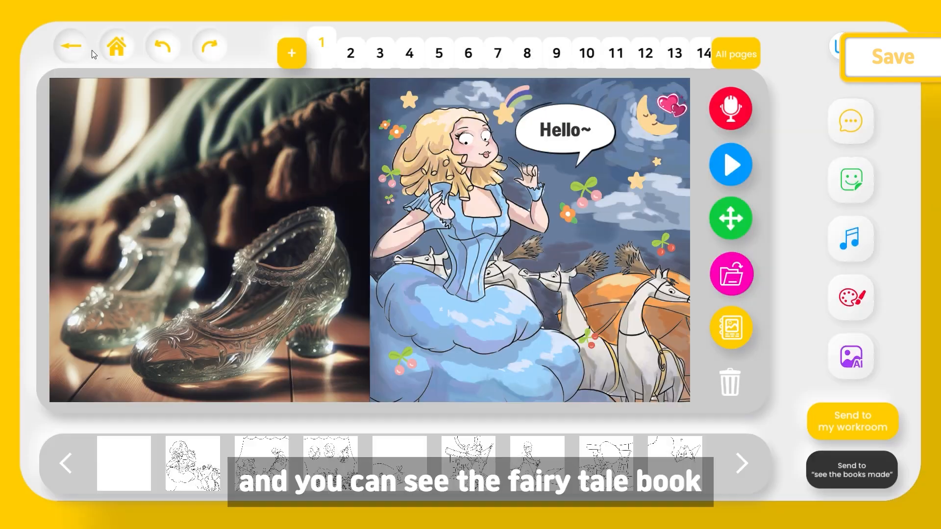
- Return to the home screen and open the Cinderella book with the glass slipper cover from See the books made
{"action": "left_click", "coordinate": [116, 46]}
{"action": "left_click", "coordinate": [433, 302]}
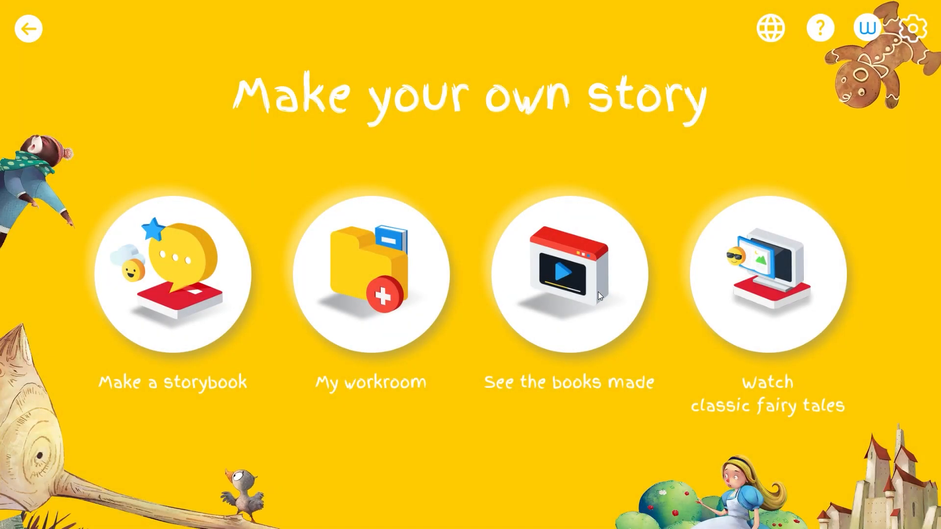
{"action": "left_click", "coordinate": [604, 291]}
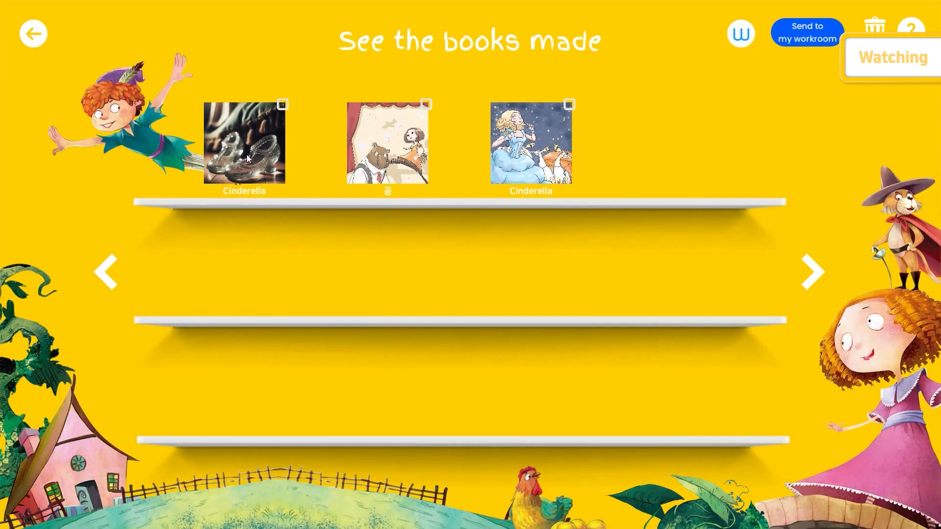
{"action": "left_click", "coordinate": [244, 143]}
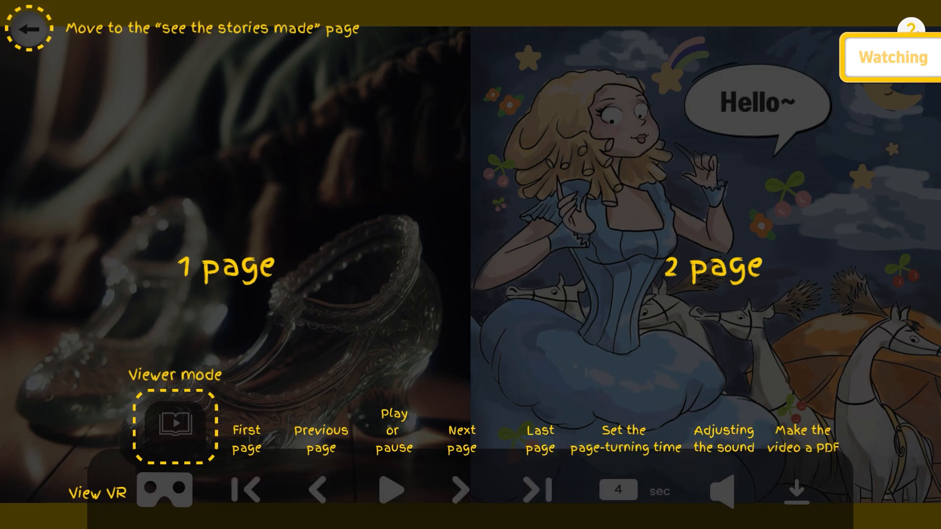
- Dismiss the viewer guide, play the book automatically, and bring back the playback controls
{"action": "left_click", "coordinate": [496, 351]}
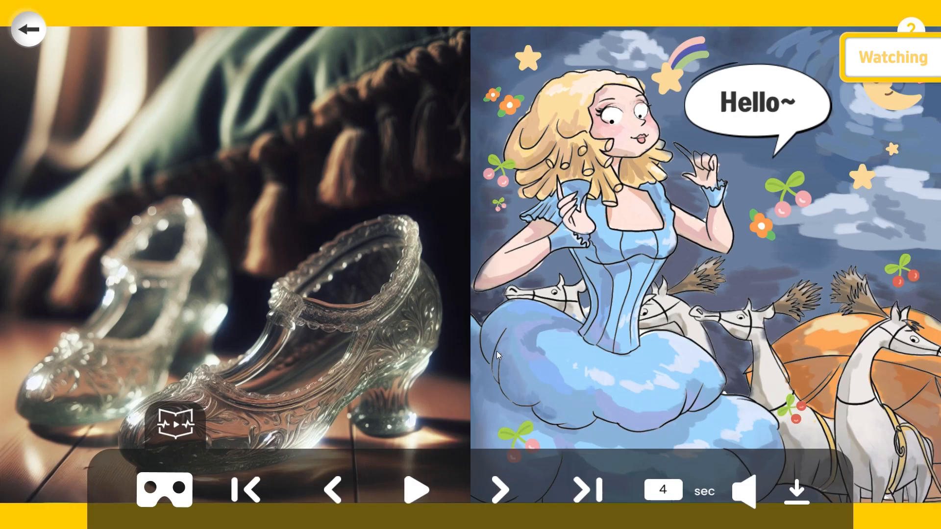
{"action": "left_click", "coordinate": [414, 490]}
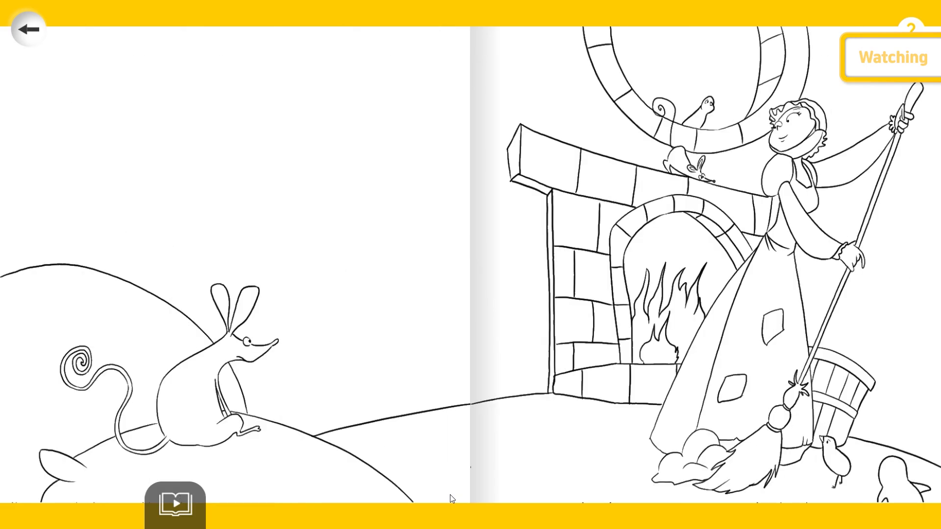
{"action": "left_click", "coordinate": [190, 501]}
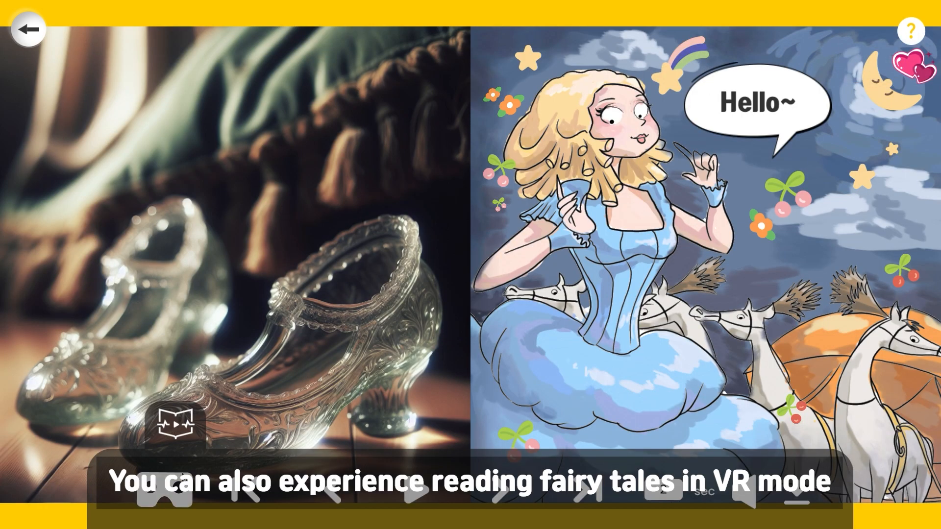
- Switch the book to VR view and start the presentation in the palace hall
{"action": "left_click", "coordinate": [165, 490]}
{"action": "left_click", "coordinate": [662, 153]}
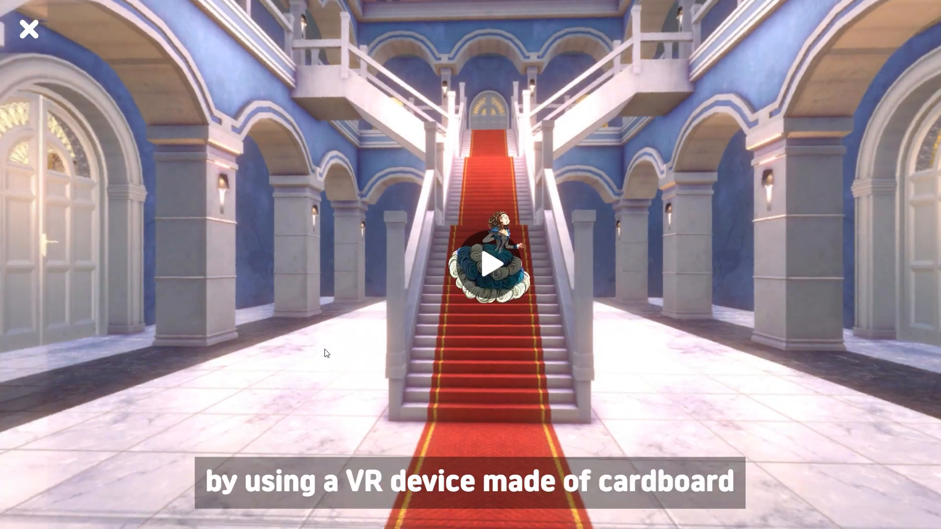
{"action": "left_click_drag", "start_coordinate": [326, 353], "coordinate": [449, 221]}
{"action": "left_click", "coordinate": [452, 224]}
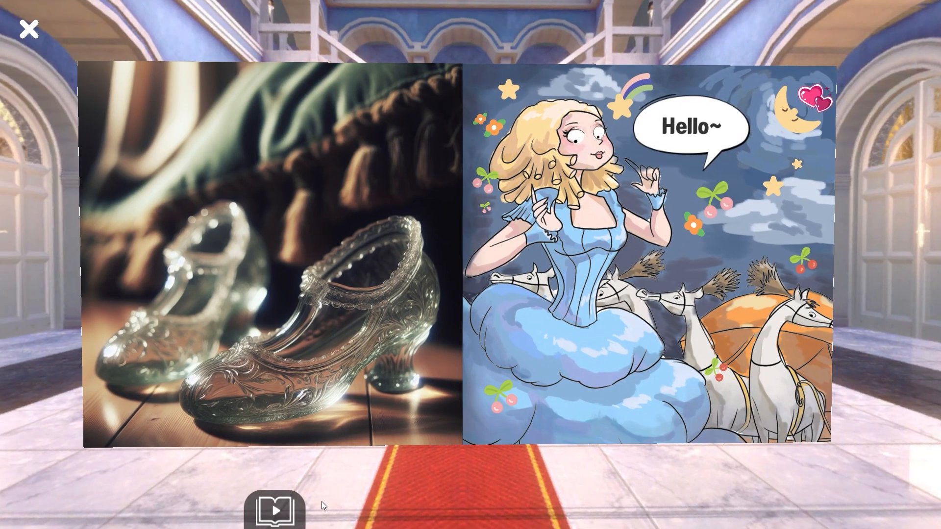
- Show the VR playback controls, page forward and back through the book, play it automatically and pause it
{"action": "left_click", "coordinate": [284, 509]}
{"action": "left_click", "coordinate": [523, 492]}
{"action": "left_click", "coordinate": [523, 492]}
{"action": "left_click", "coordinate": [359, 502]}
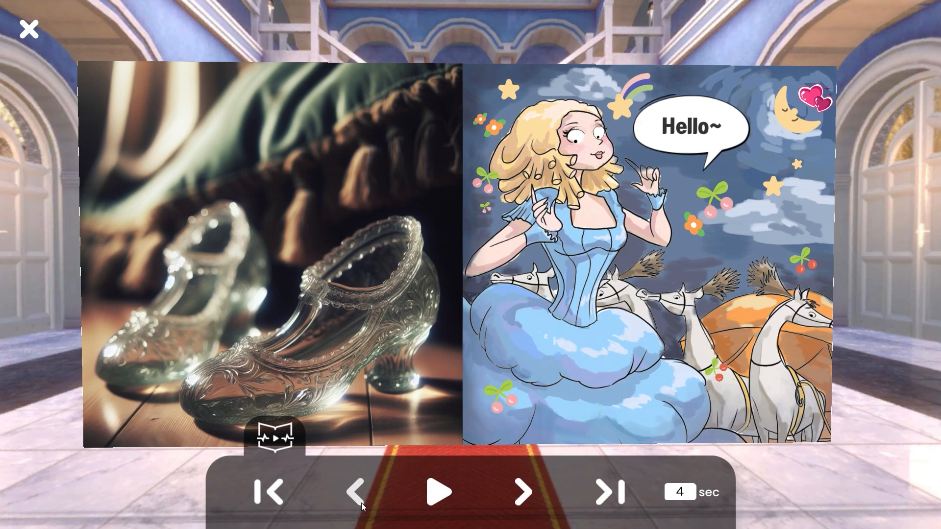
{"action": "left_click", "coordinate": [446, 492]}
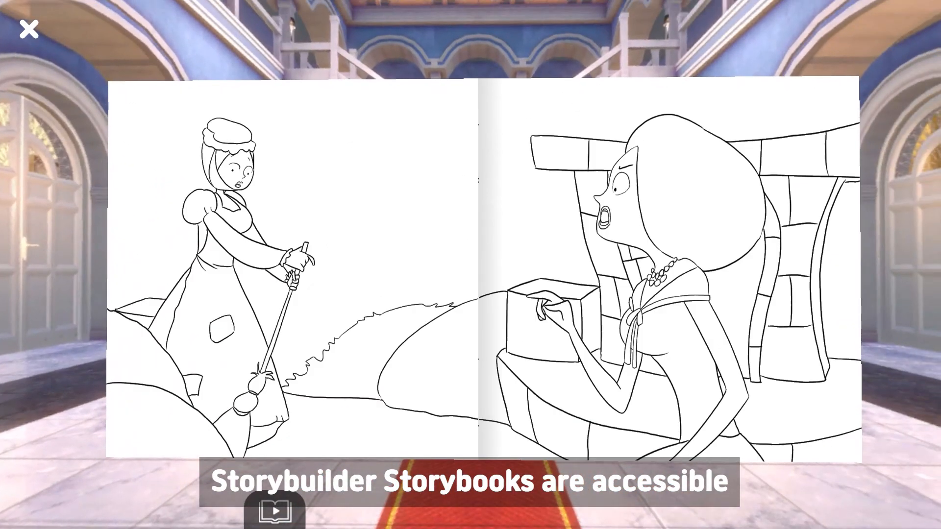
{"action": "mouse_move", "coordinate": [481, 458]}
{"action": "left_click", "coordinate": [440, 495]}
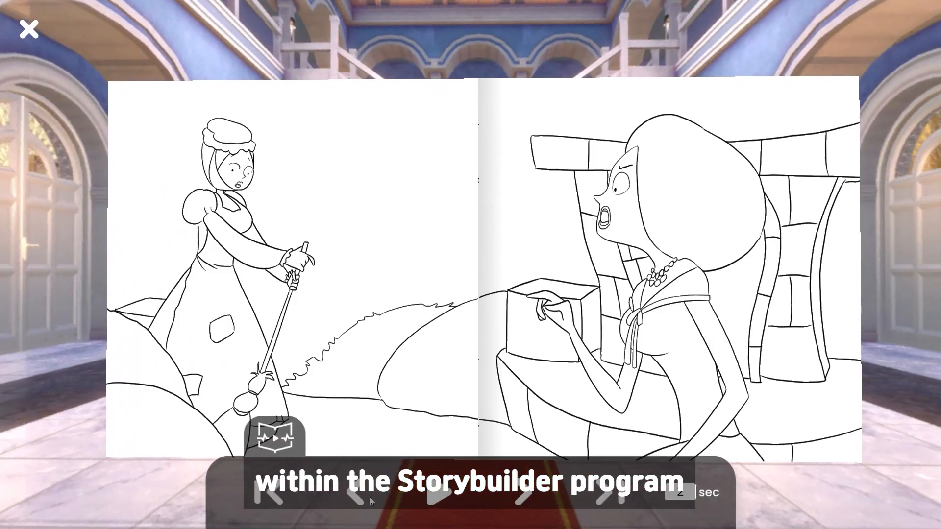
{"action": "left_click", "coordinate": [357, 498]}
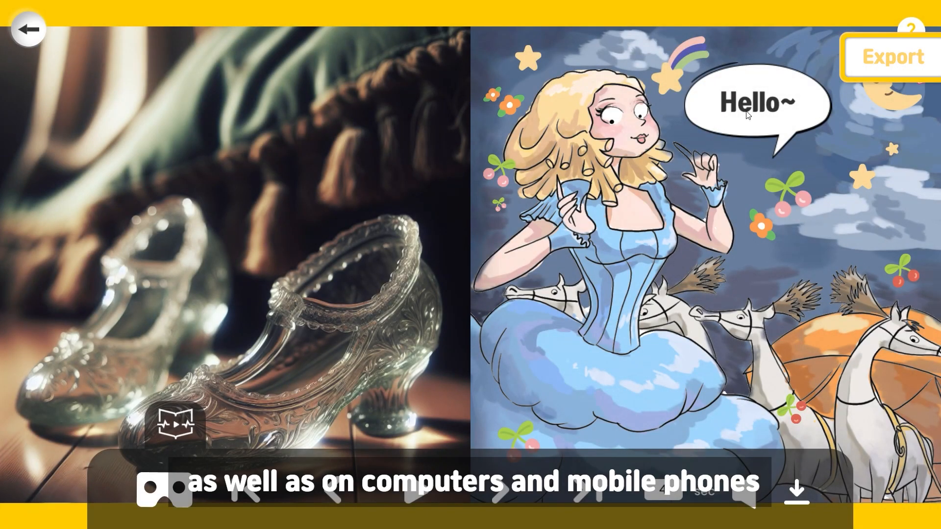
- Export the book to the Desktop folder as Cinderella.pdf and as the video Cinderella.mp4
{"action": "left_click", "coordinate": [910, 32]}
{"action": "left_click", "coordinate": [910, 33]}
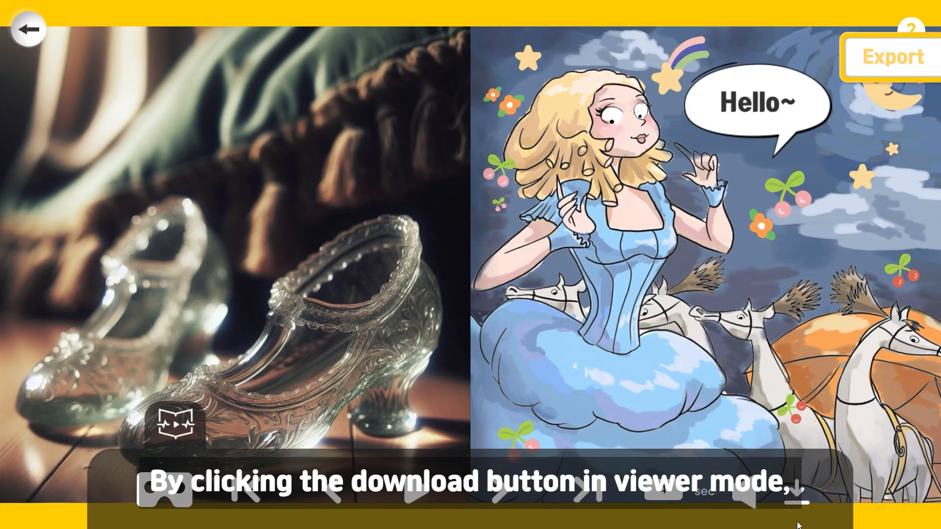
{"action": "left_click", "coordinate": [804, 495]}
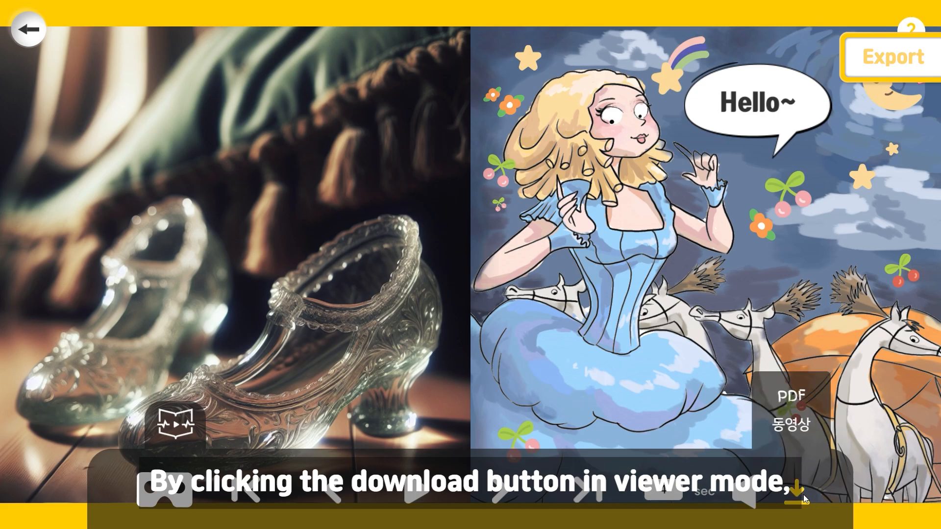
{"action": "left_click", "coordinate": [792, 395]}
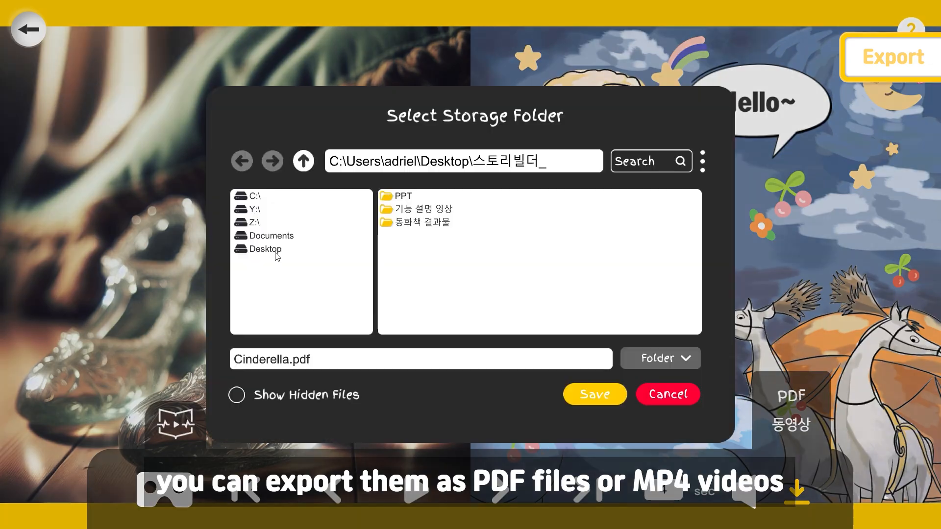
{"action": "left_click", "coordinate": [276, 253]}
{"action": "left_click", "coordinate": [601, 396]}
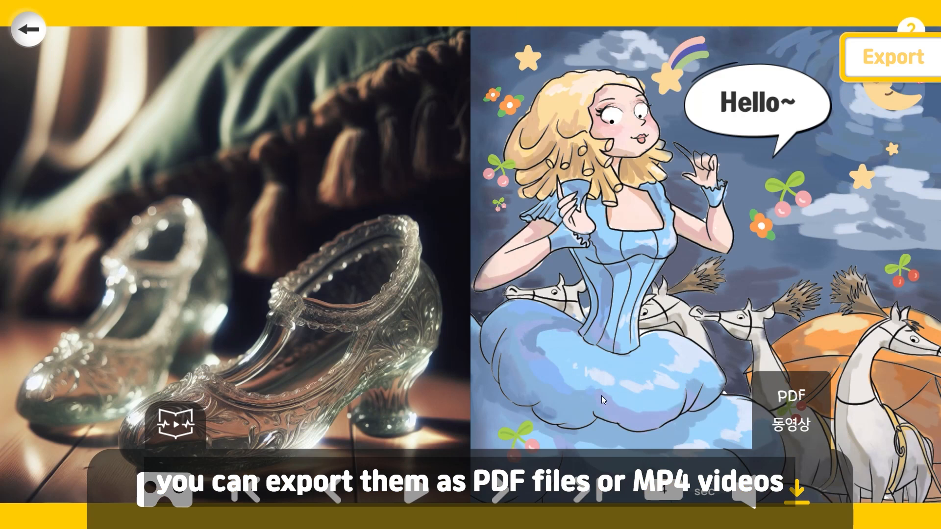
{"action": "left_click", "coordinate": [800, 436]}
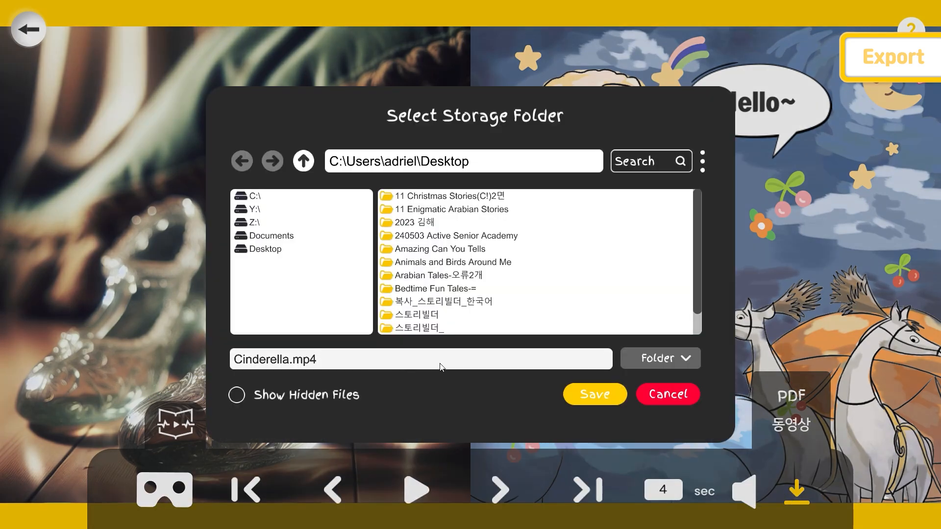
{"action": "left_click", "coordinate": [610, 402]}
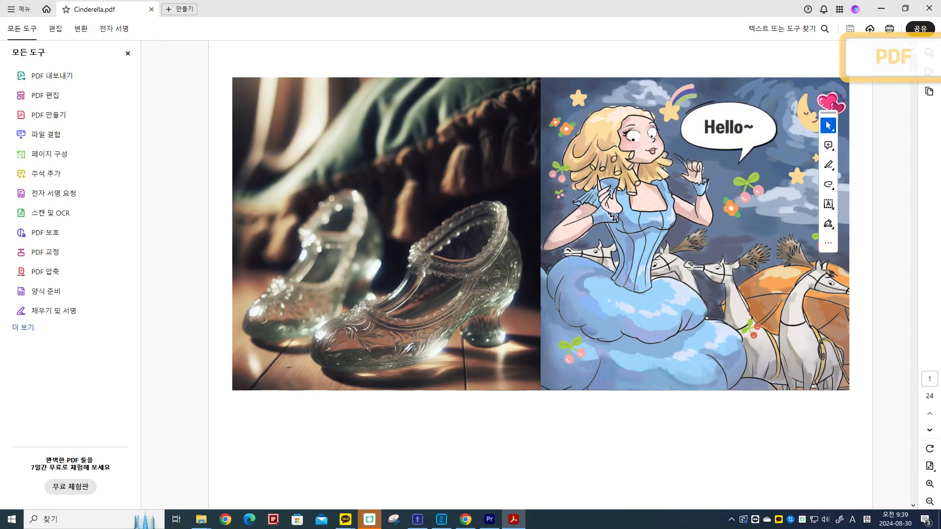